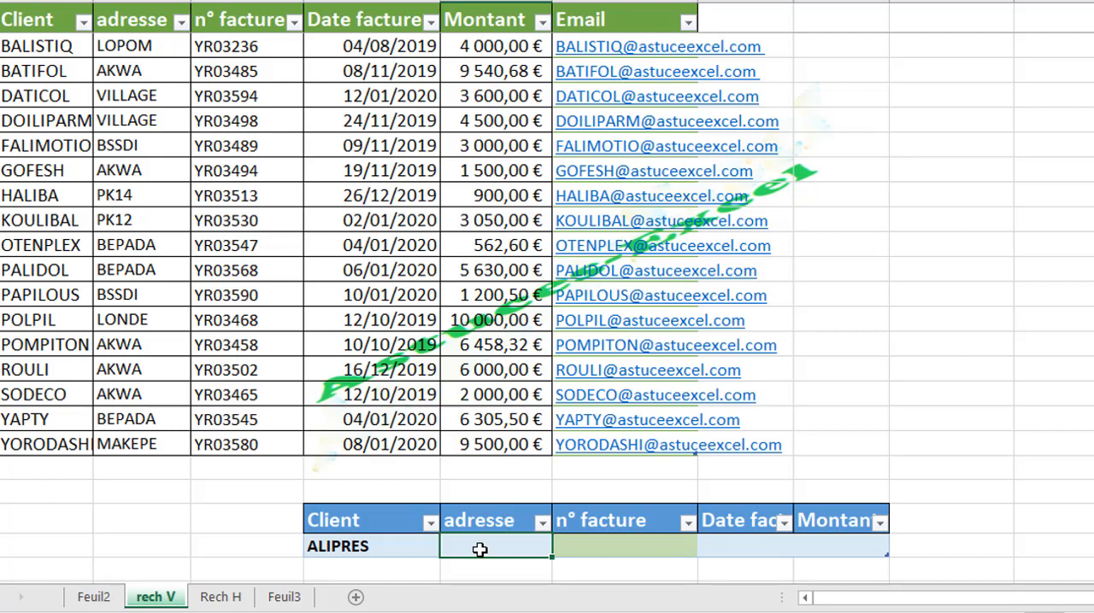
type("+")
key("BackSpace")
type("=re")
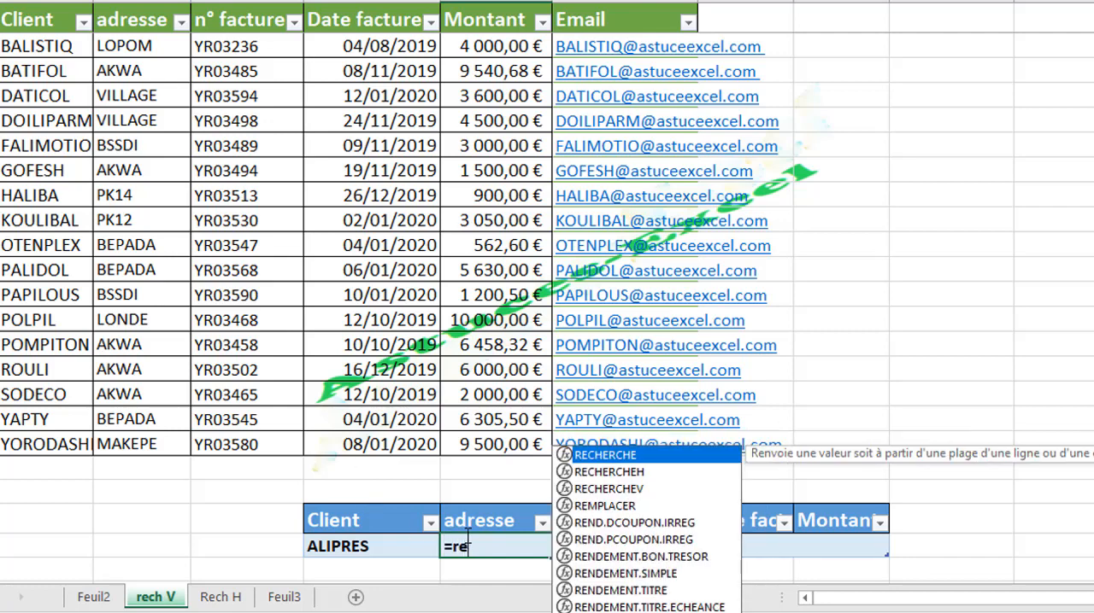
double_click(612, 490)
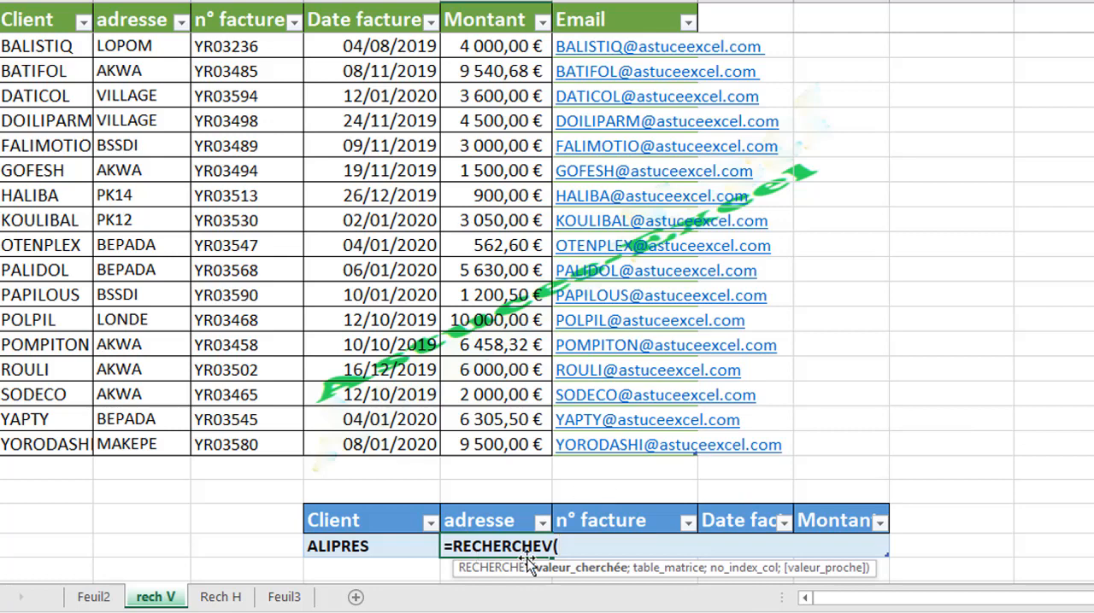
left_click(405, 545)
type(";")
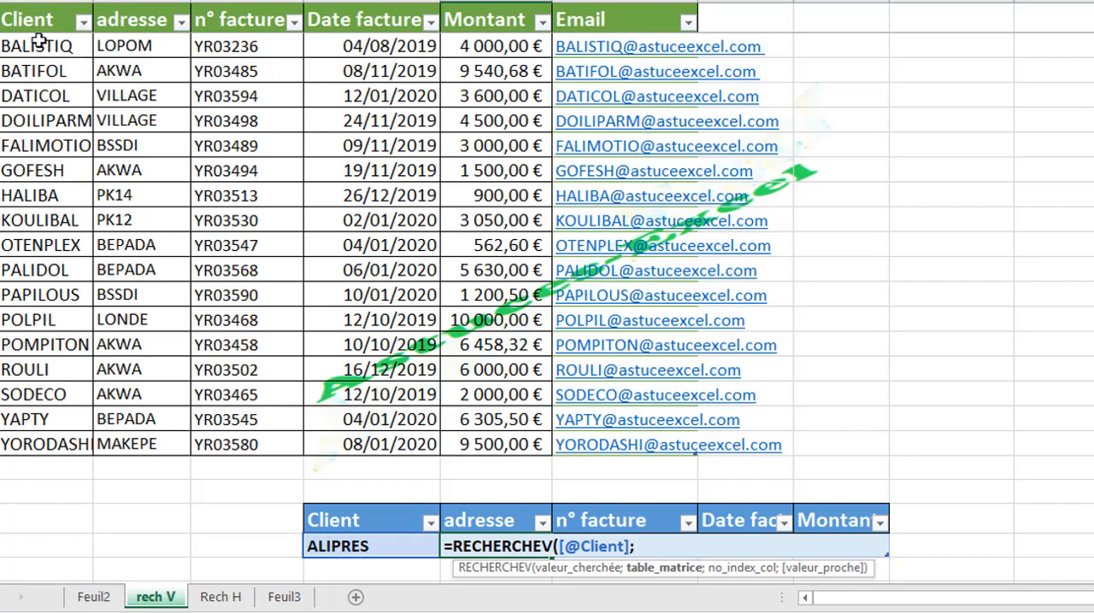
left_click_drag(32, 17, 573, 493)
type(";2;")
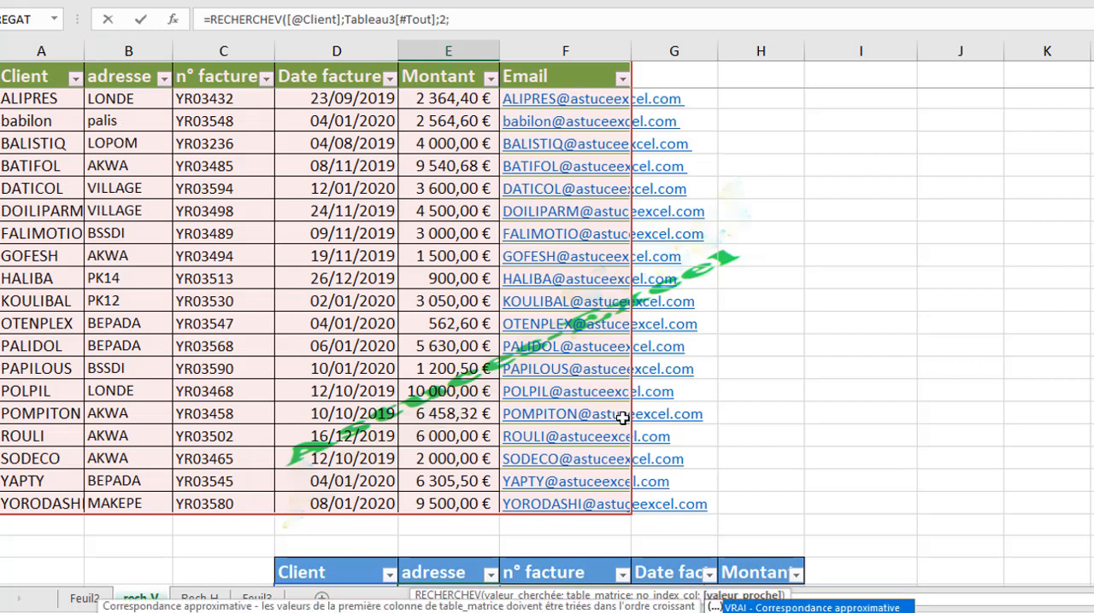
left_click(480, 20)
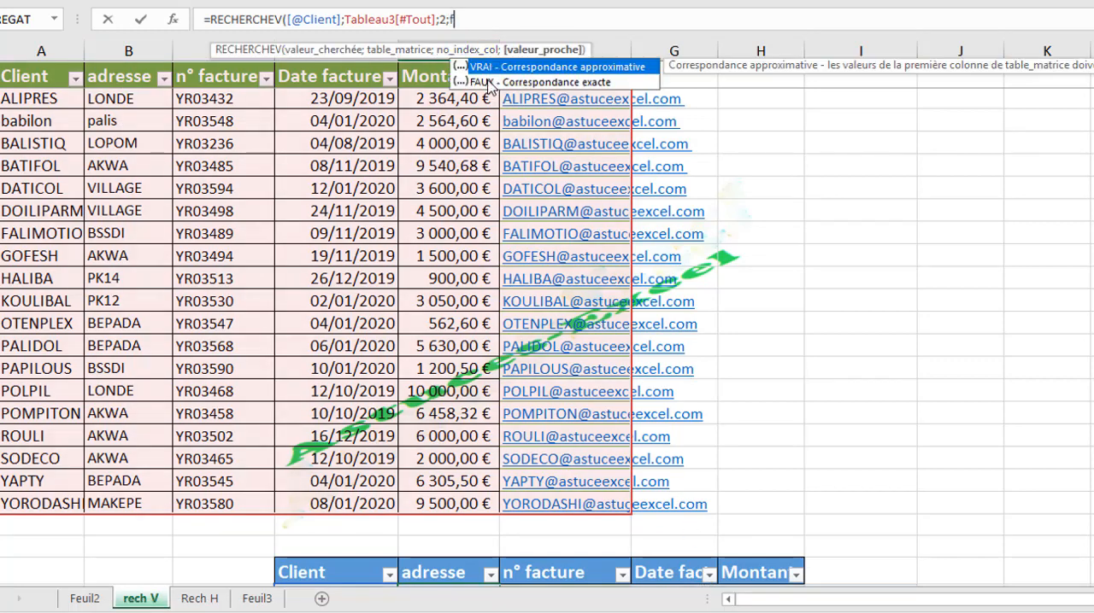
type("f")
double_click(487, 83)
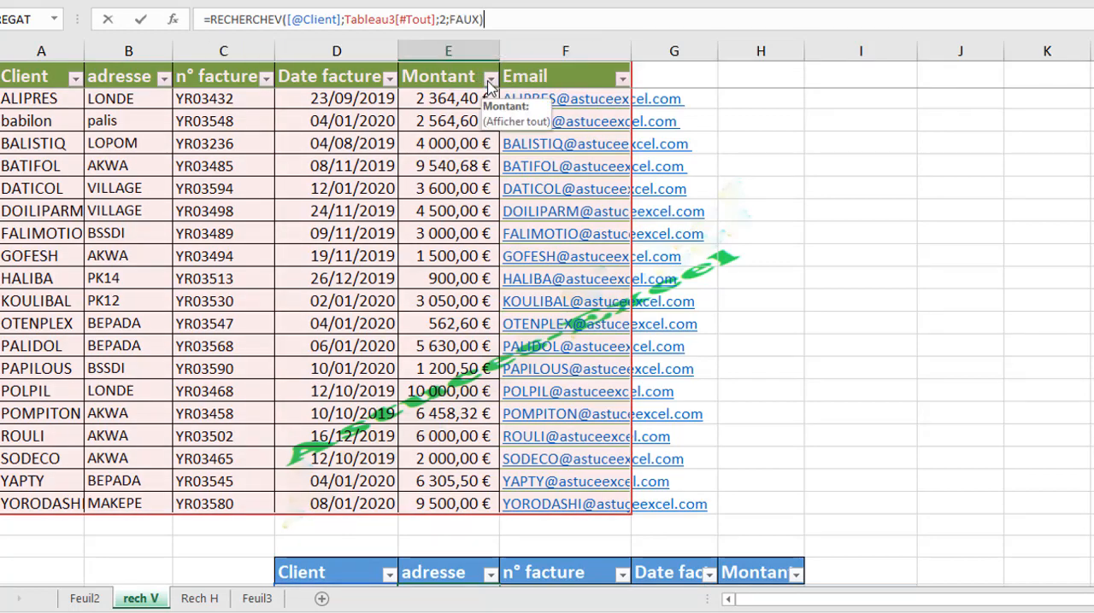
key("Return")
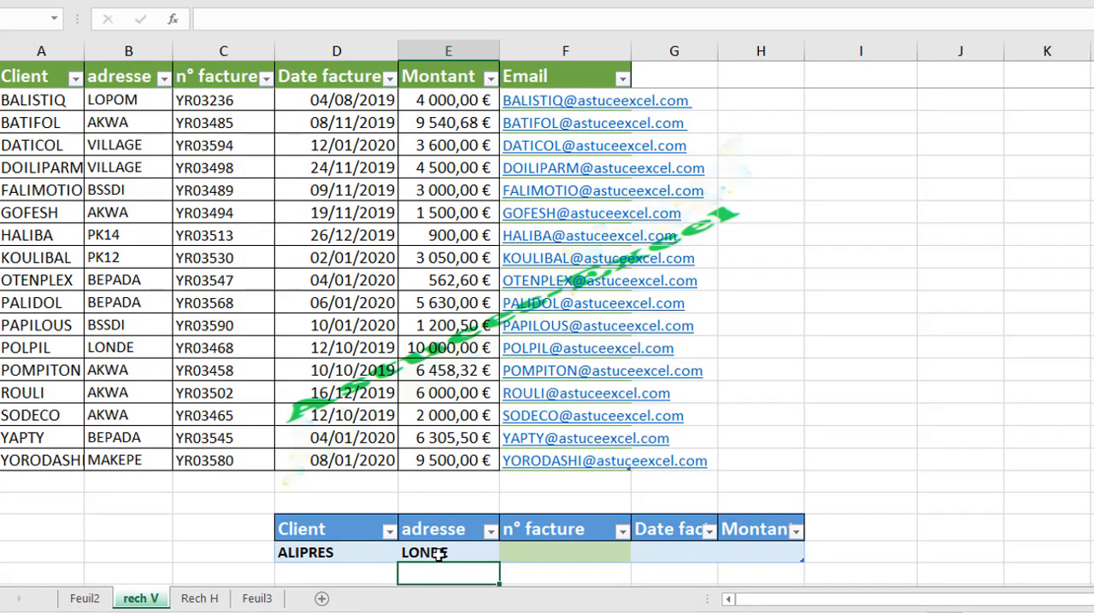
left_click(542, 551)
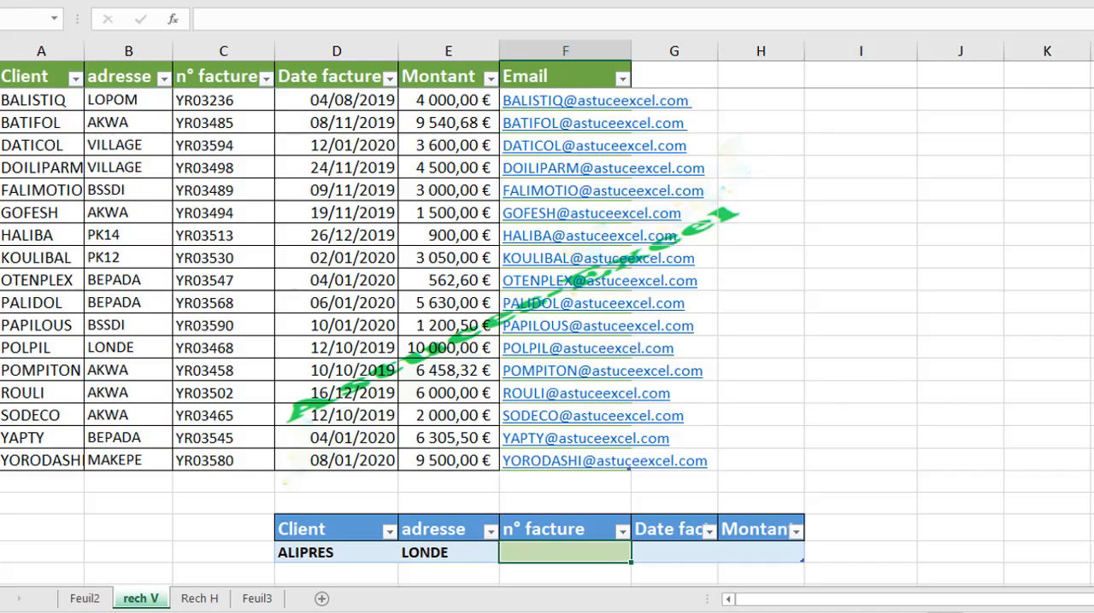
left_click(862, 216)
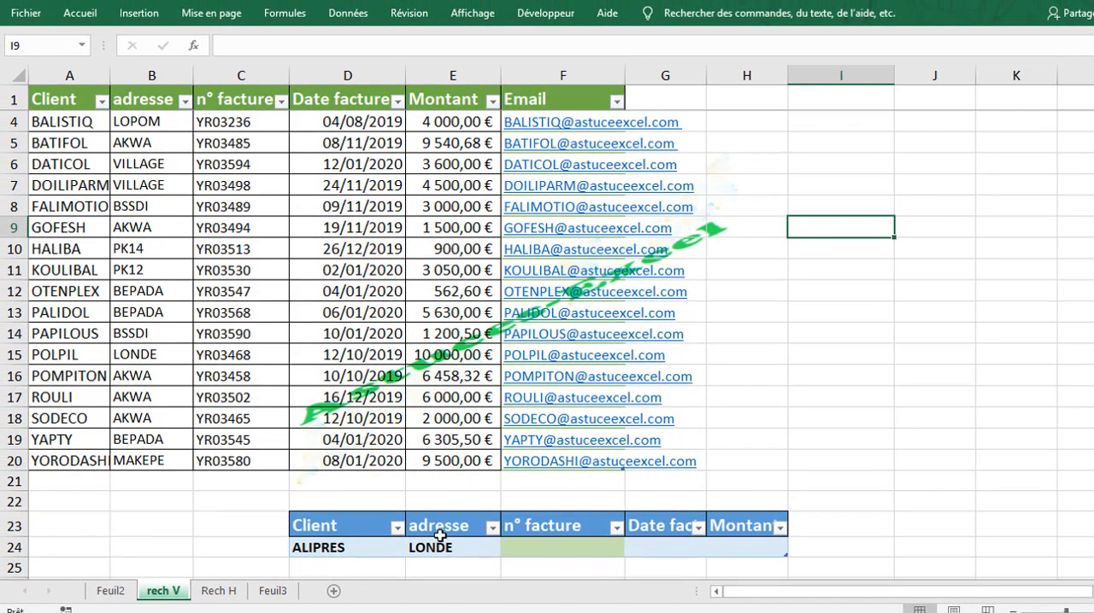
left_click(437, 545)
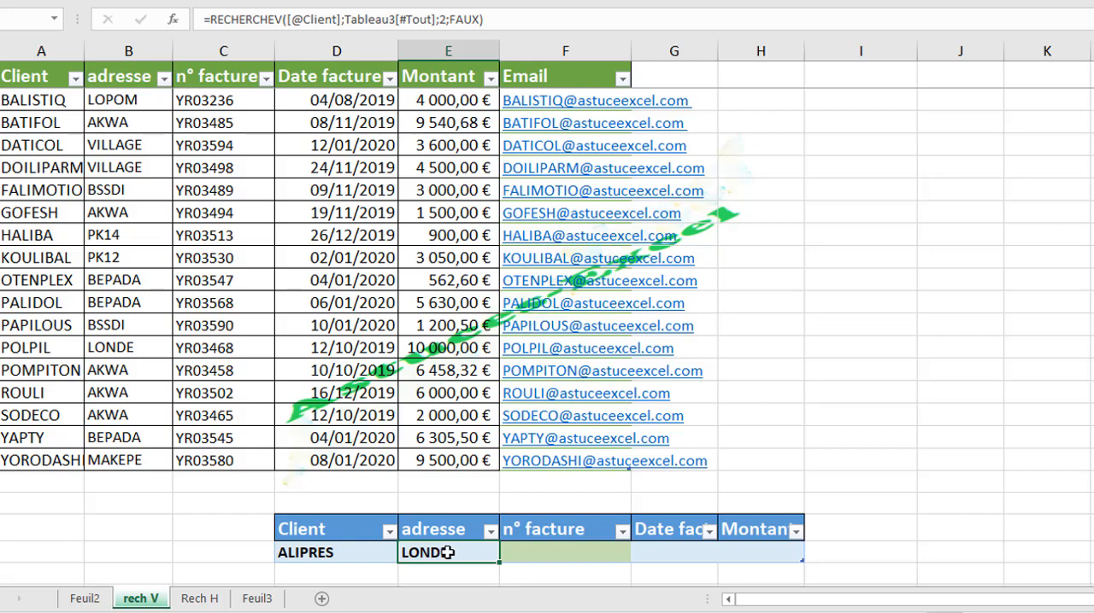
Step: Write the note "bdlire" in cell I6 beside the invoice table
left_click(837, 144)
type("bdline")
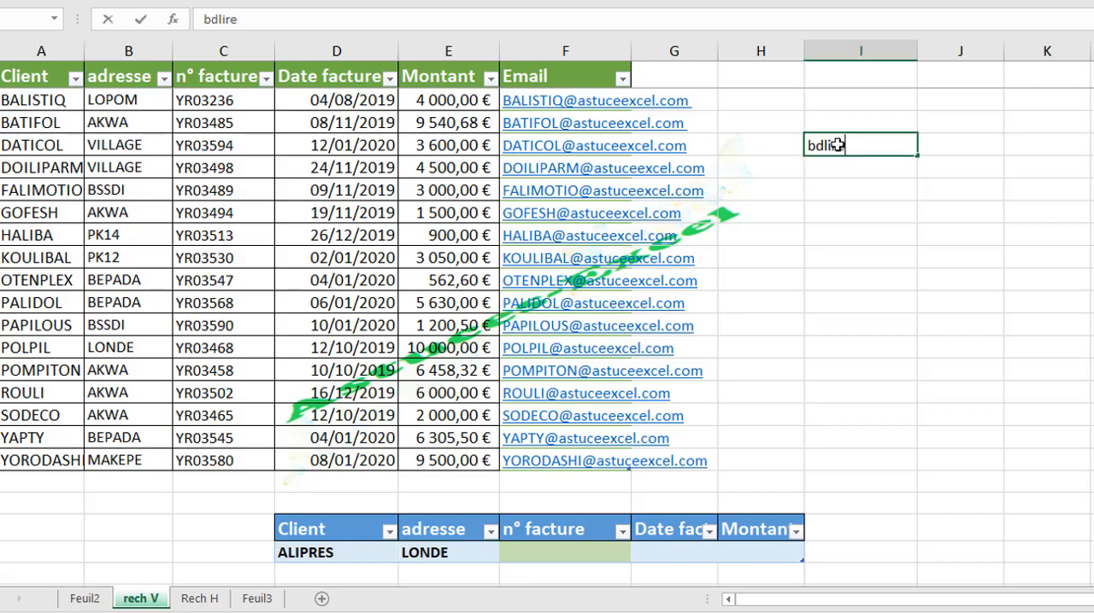
key("Return")
left_click(864, 146)
left_click(846, 163)
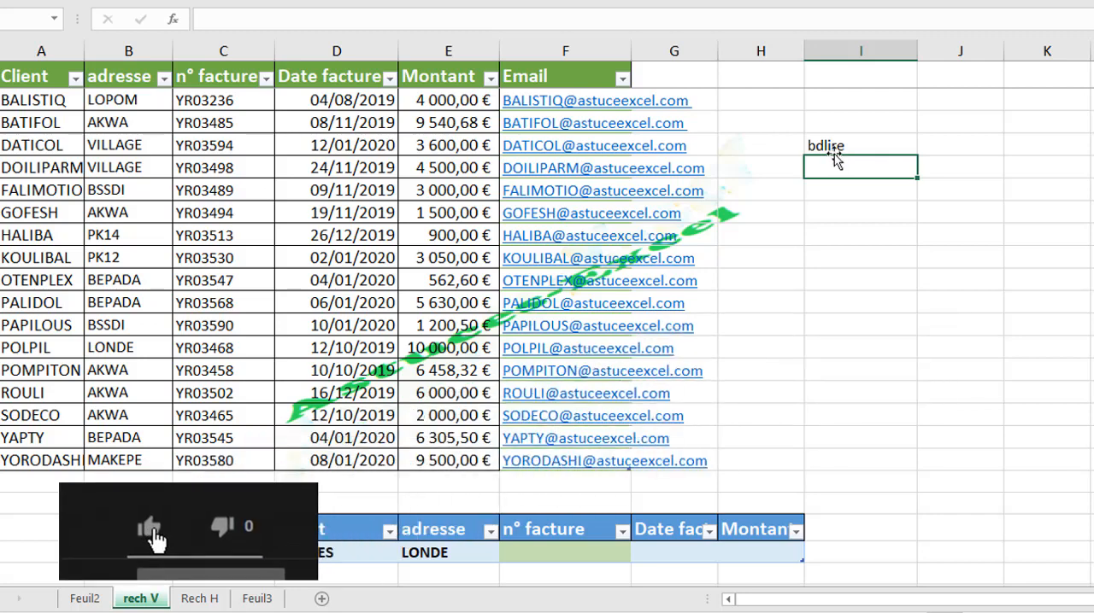
left_click(828, 146)
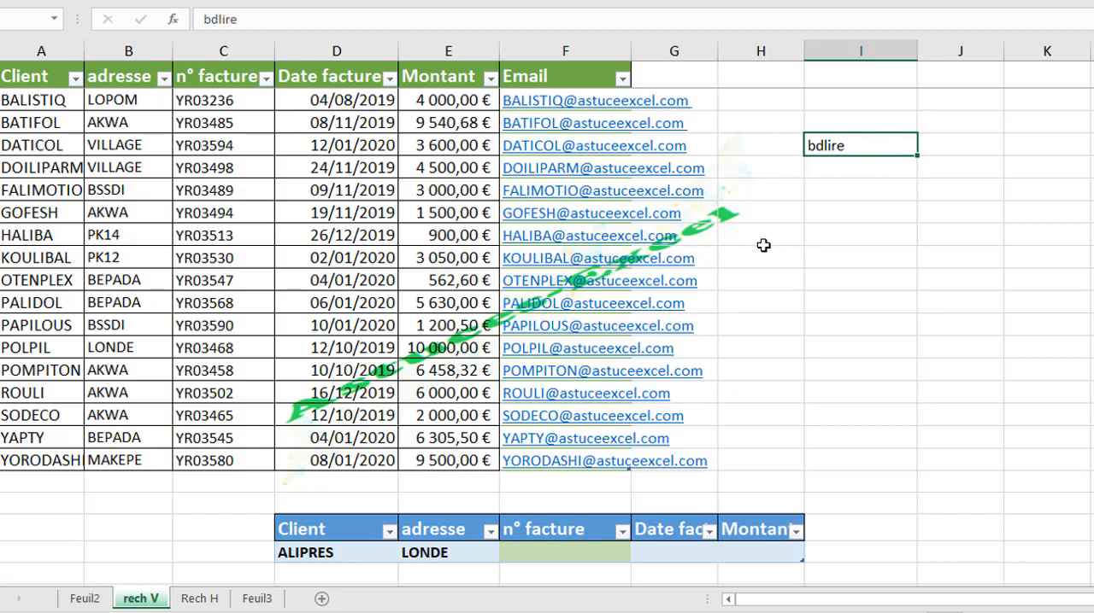
Step: Clear the Client and adresse cells of the blue lookup table and enter client POLPIL's invoice number under n° facture
left_click_drag(436, 553, 370, 551)
key("Delete")
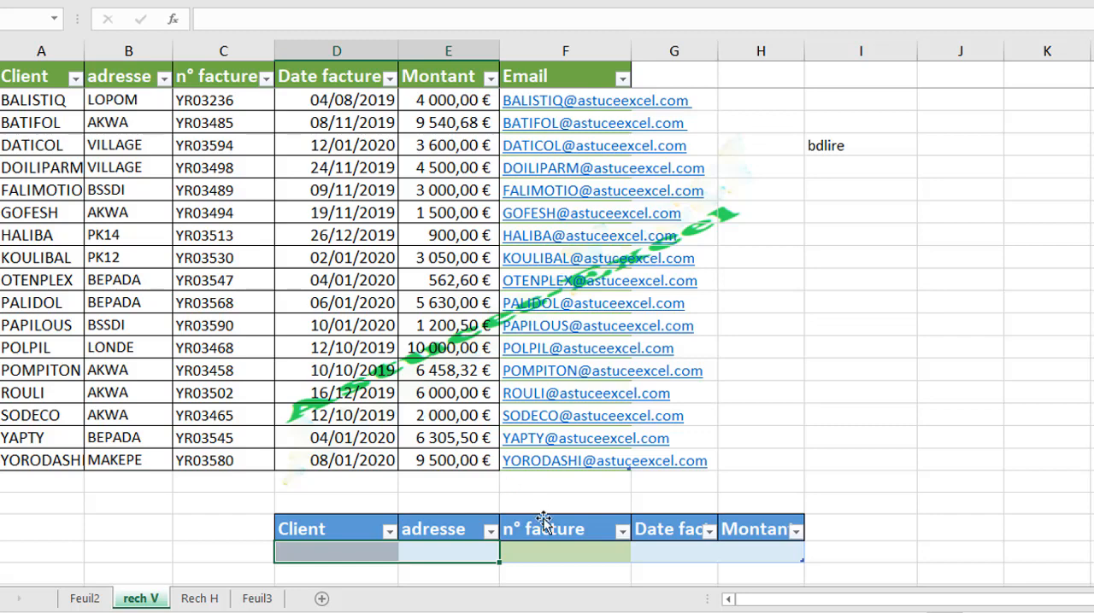
left_click(539, 554)
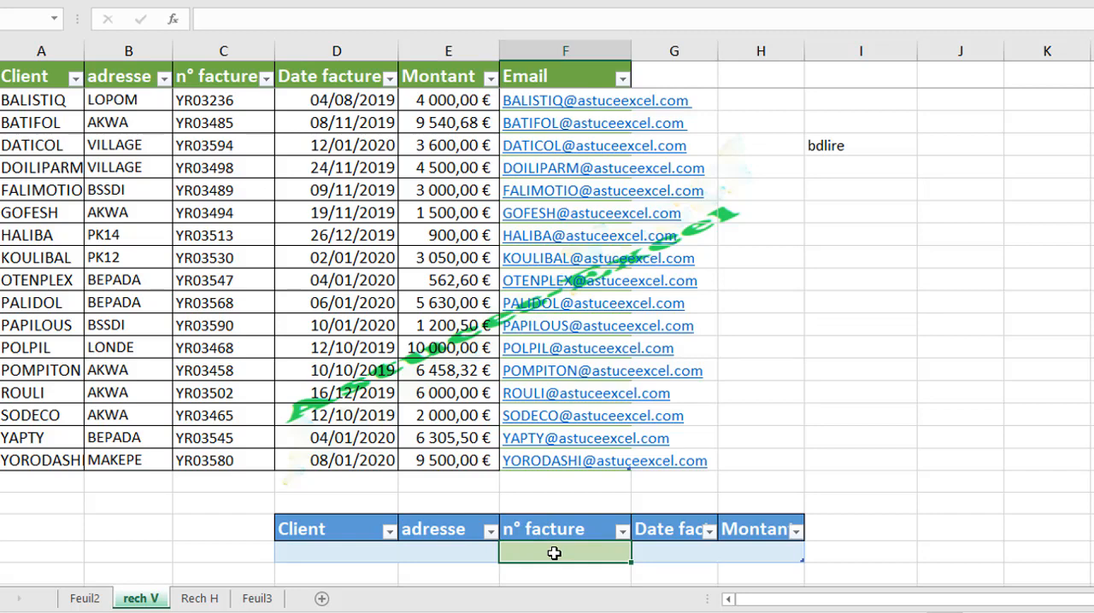
type("y")
key("BackSpace")
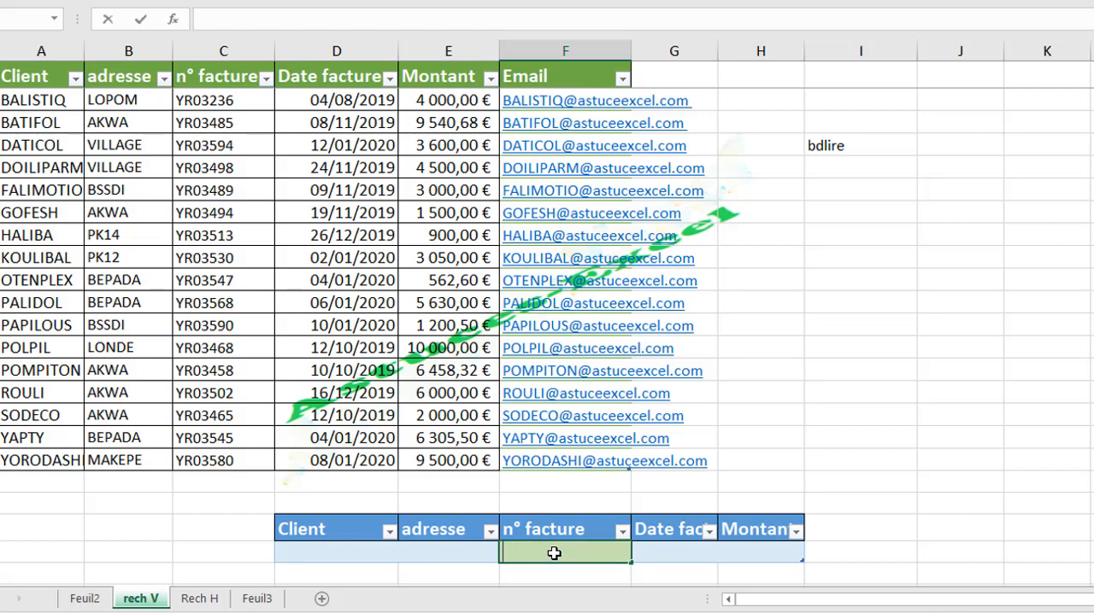
type("YR03468")
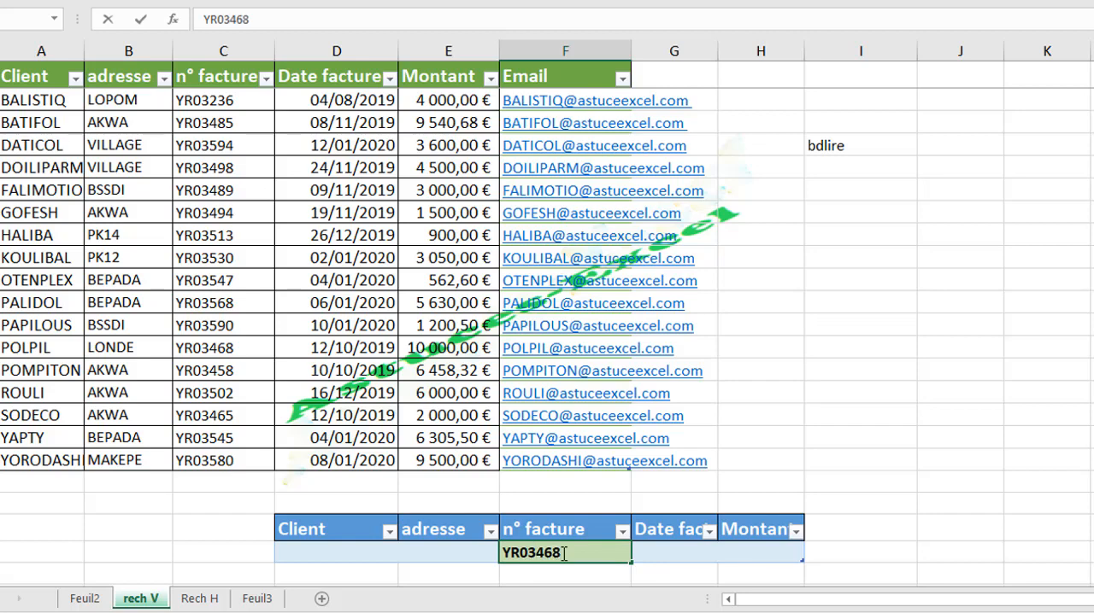
left_click(427, 555)
Step: Start a BDLIRE formula in the lookup table's Client cell, using the whole green table with headers, Tableau3[#Tout], as the database
left_click(348, 558)
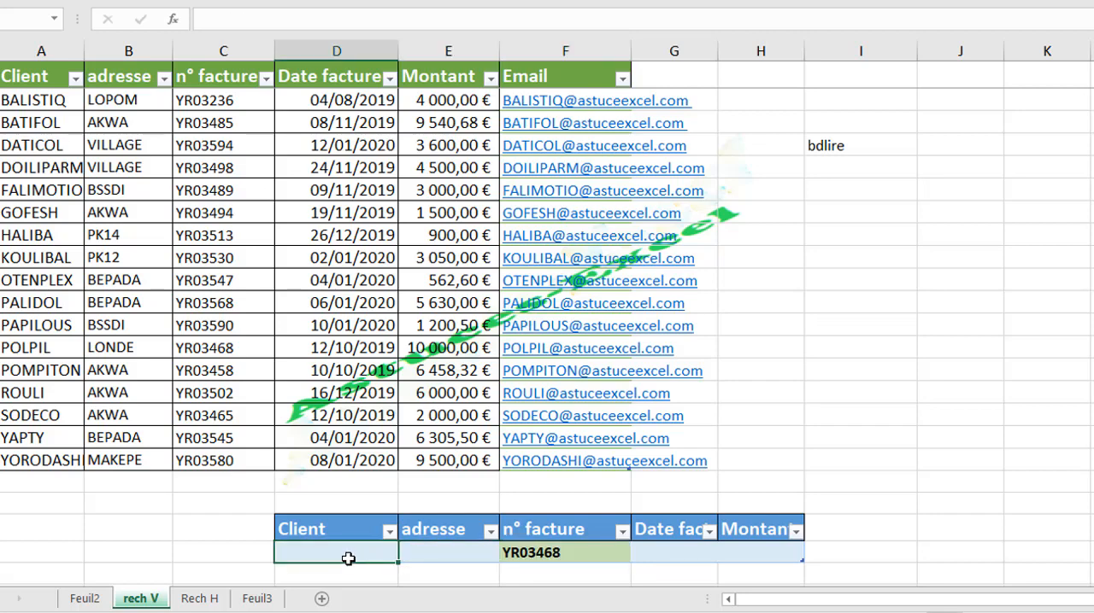
left_click(443, 549)
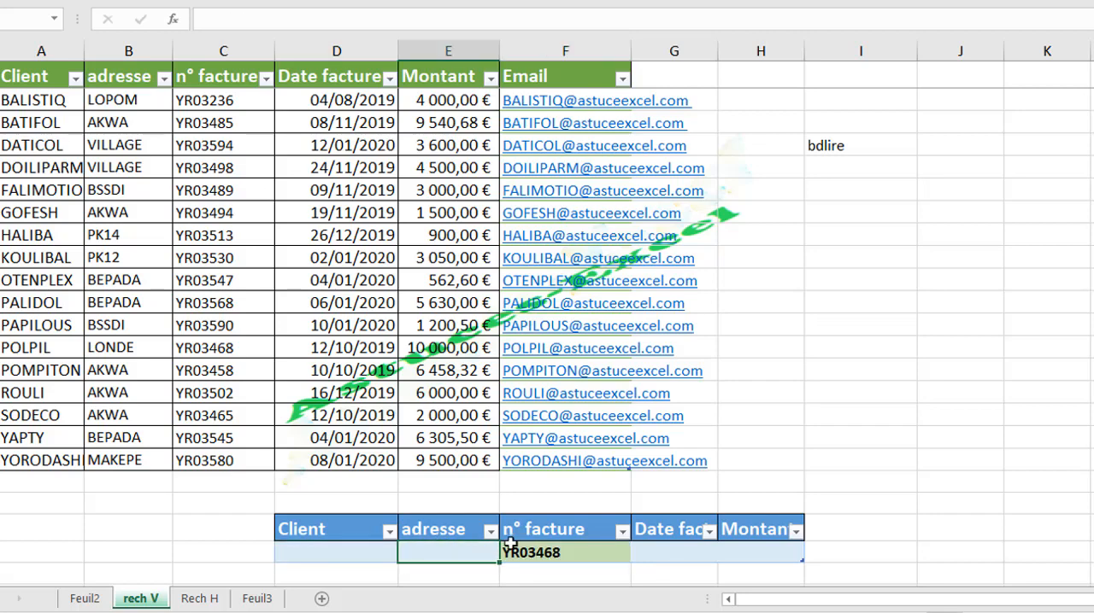
left_click(330, 551)
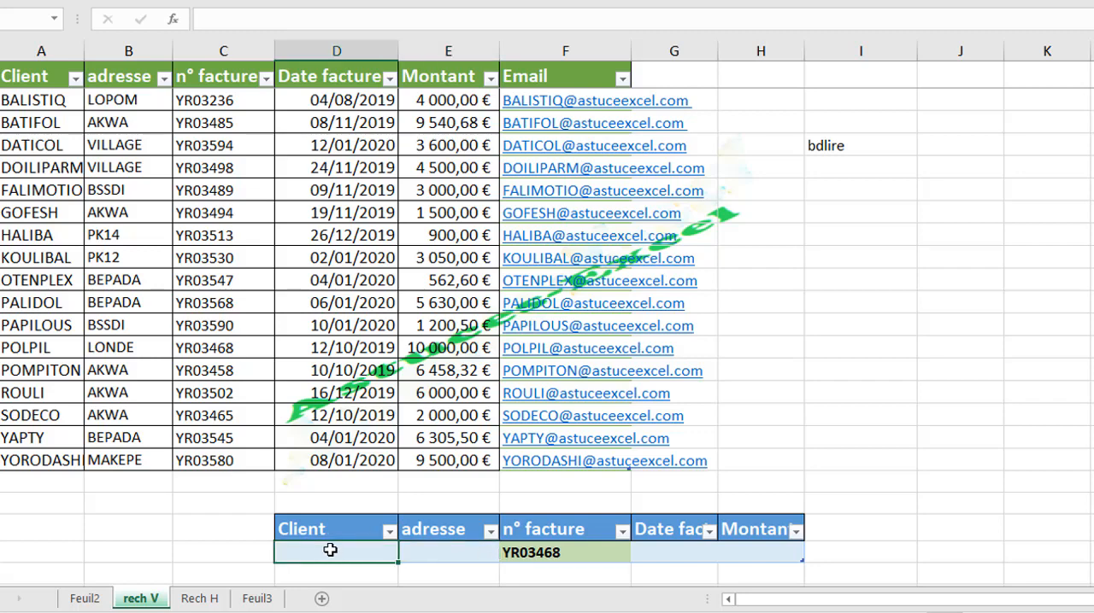
type("+")
key("BackSpace")
type("=")
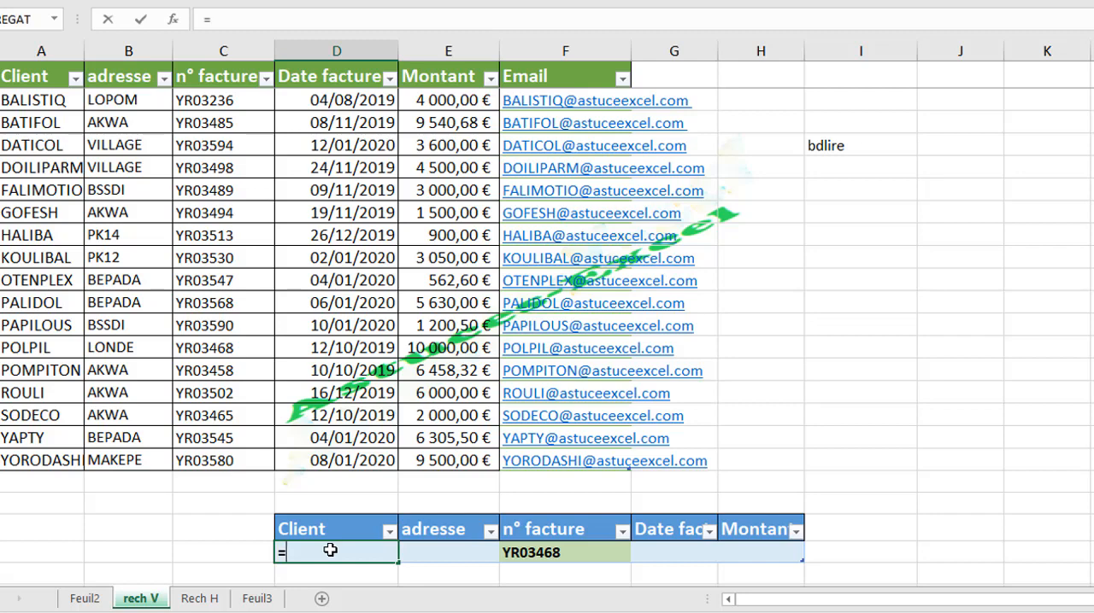
type("bd")
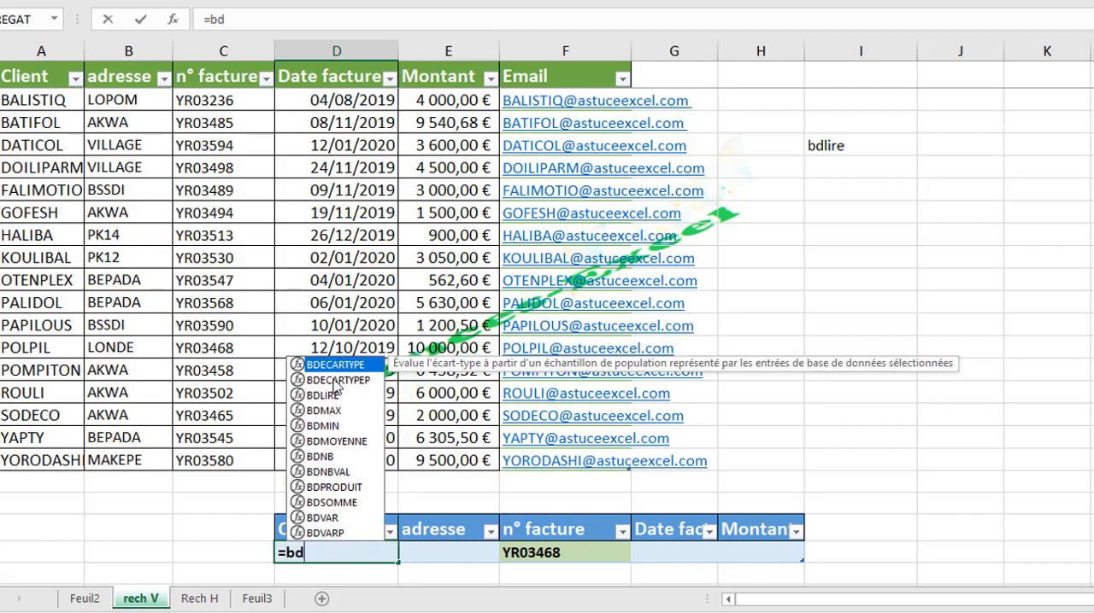
double_click(332, 396)
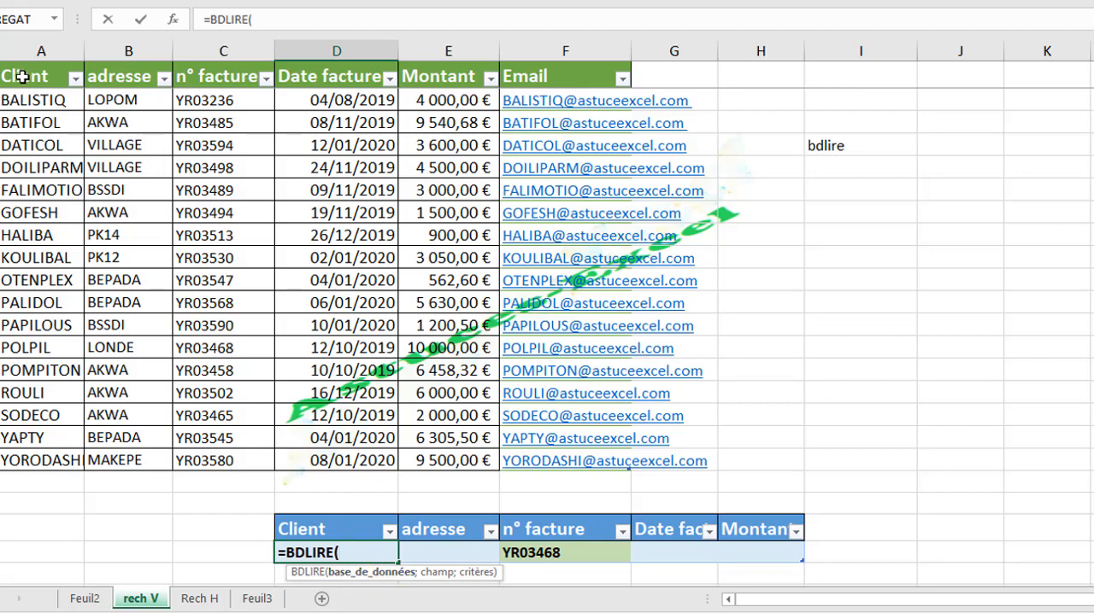
left_click_drag(21, 76, 508, 504)
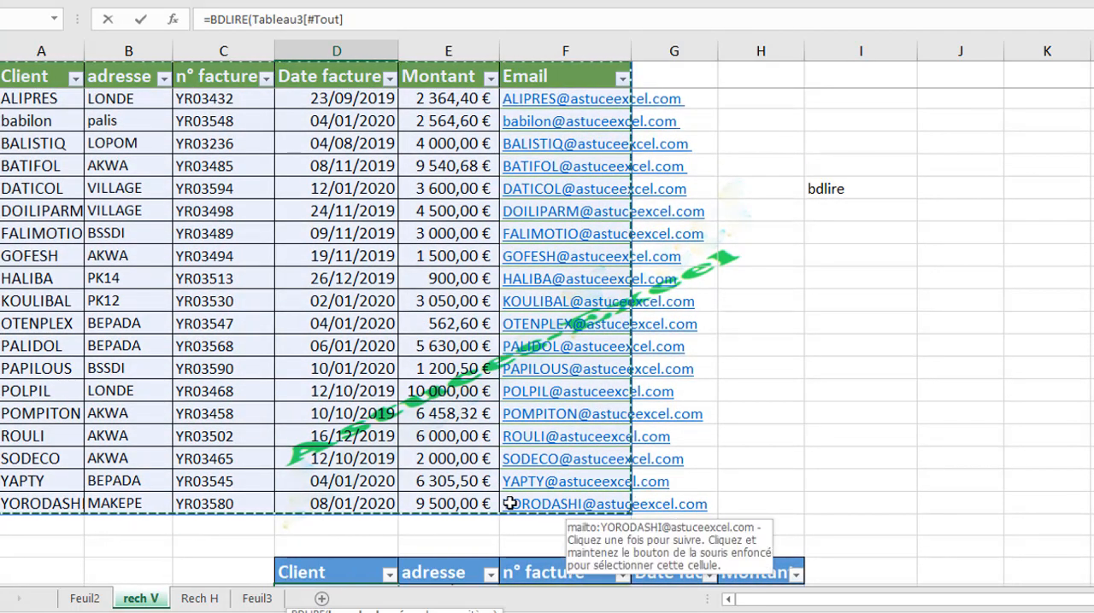
Step: Complete the BDLIRE formula with the field "Client" and the criteria Tableau1[[#Tout];[n° facture]], and check its result against the green table
type(";\"")
left_click(365, 41)
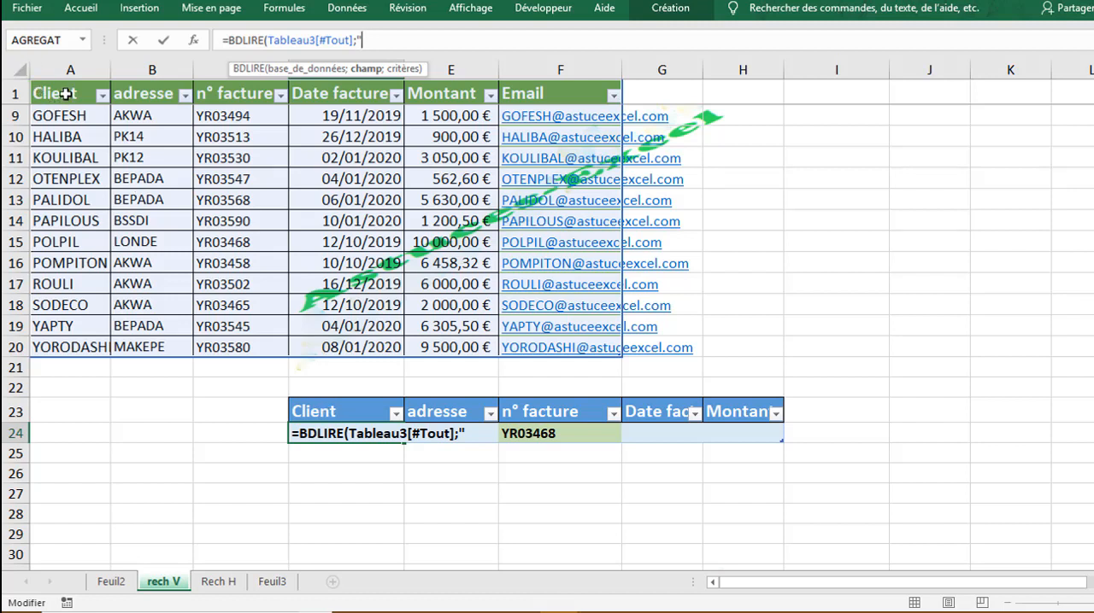
type("c")
type("Client\";")
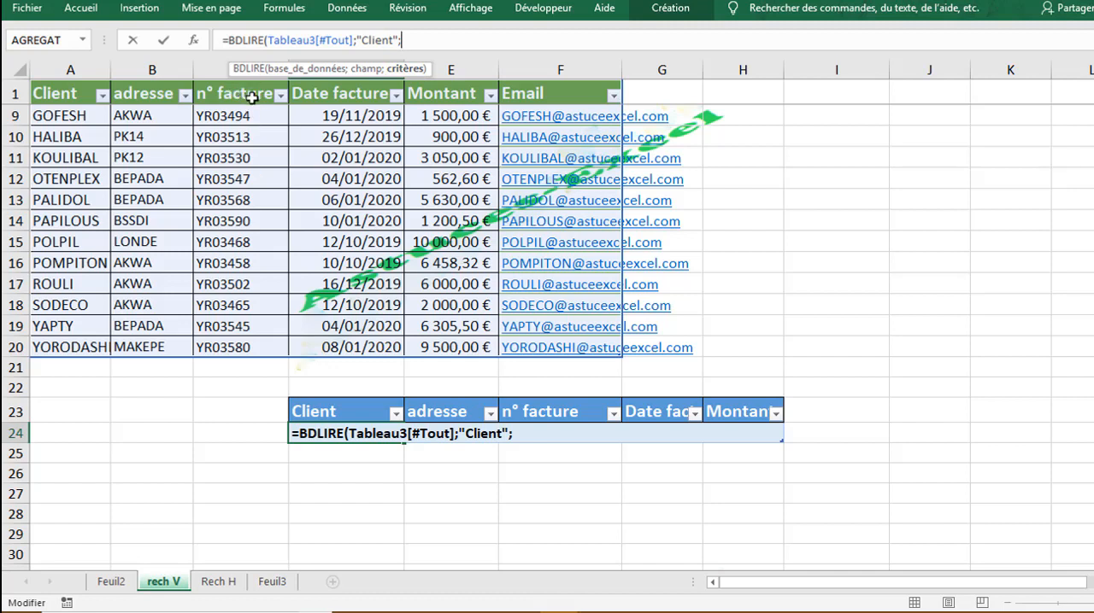
left_click(545, 412)
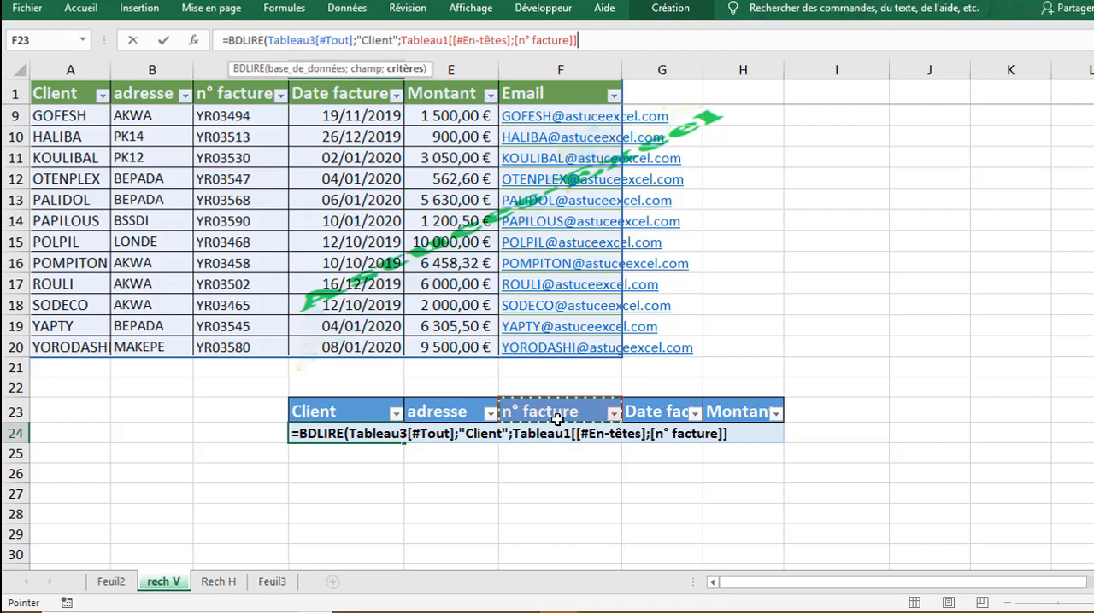
left_click_drag(554, 412, 557, 436)
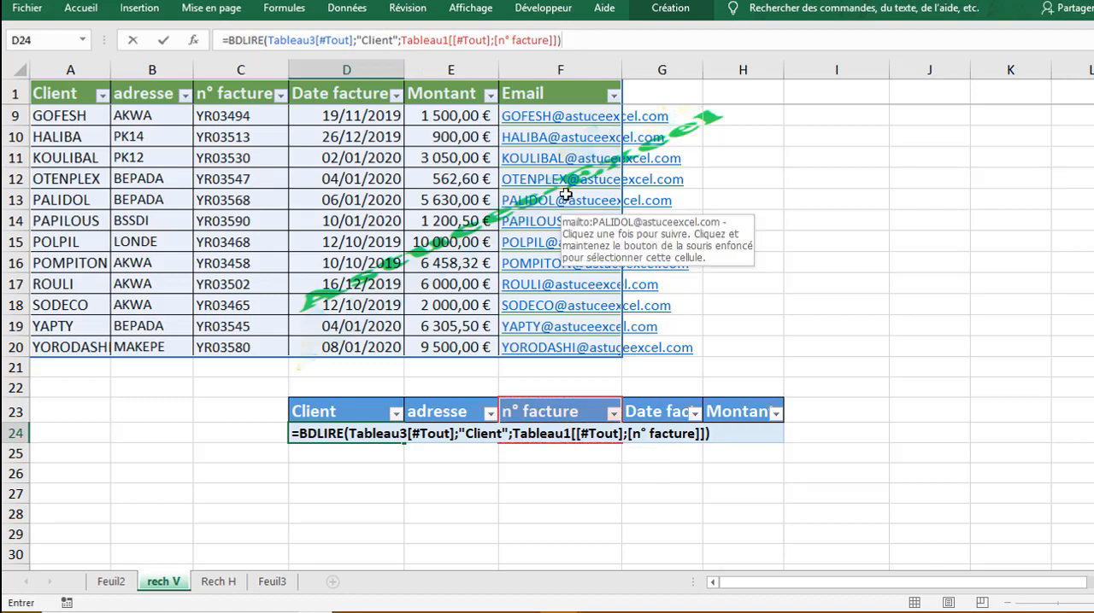
key("Return")
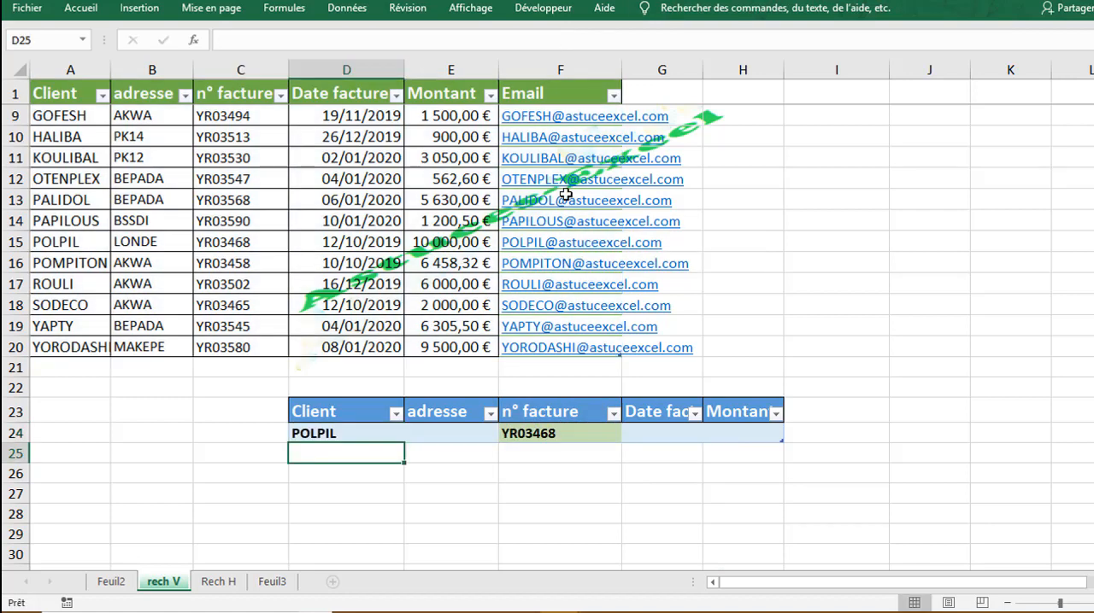
left_click(326, 436)
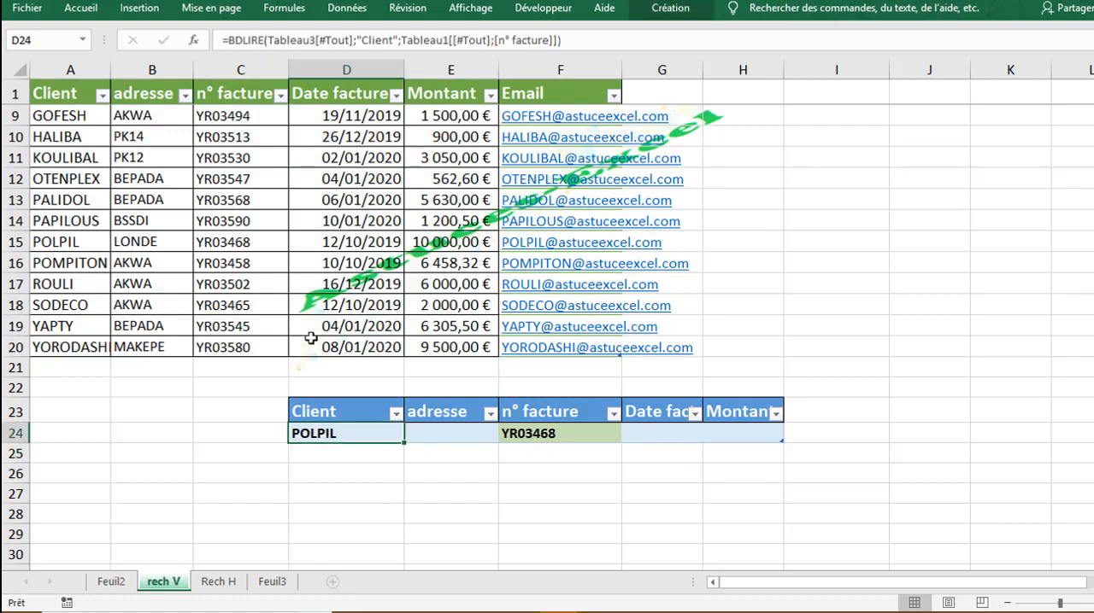
left_click(255, 240)
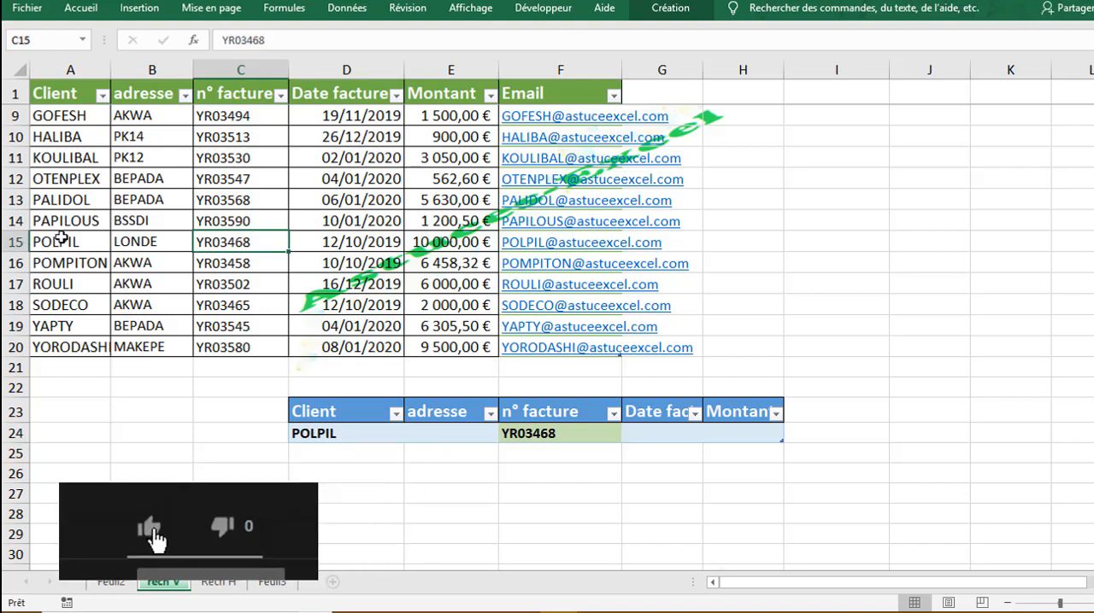
Step: Start a BDLIRE formula in the lookup table's adresse cell, with the whole green table including headers, Tableau3[#Tout], as the database
left_click(438, 433)
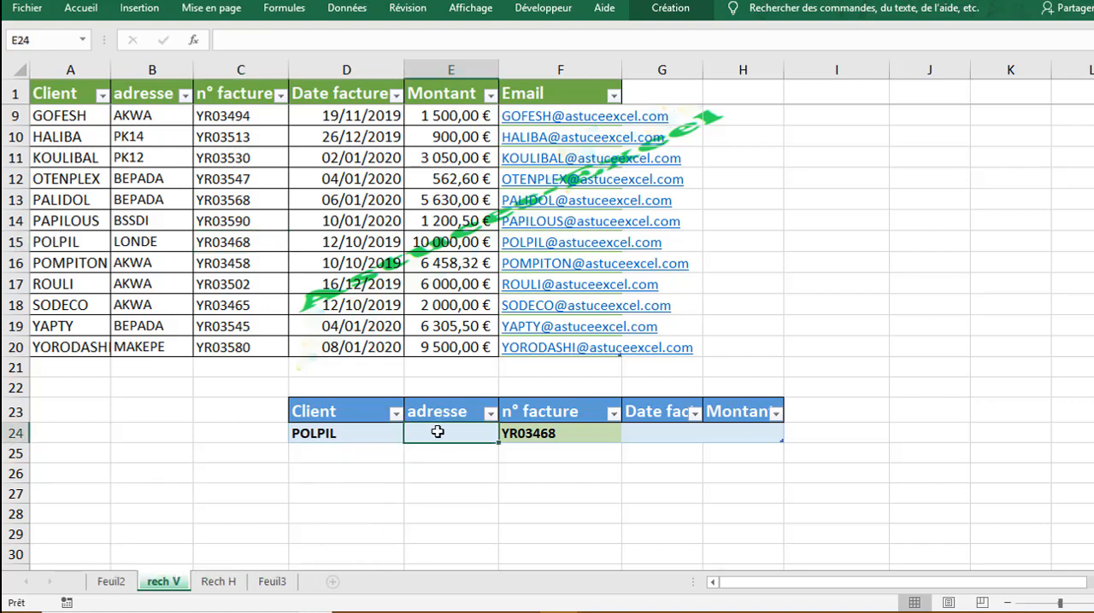
type("=")
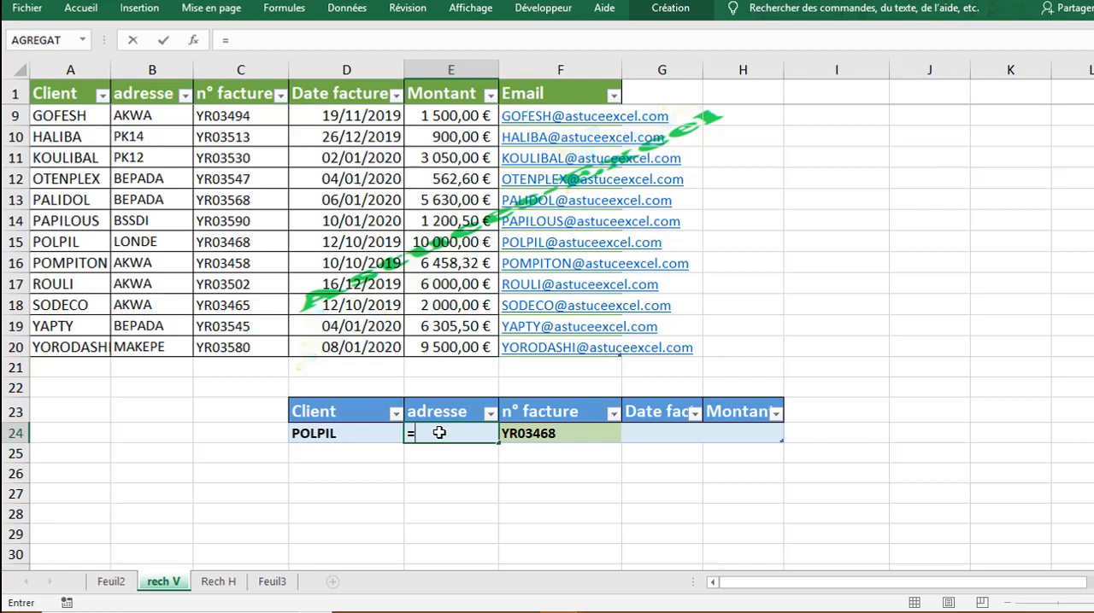
type("bd")
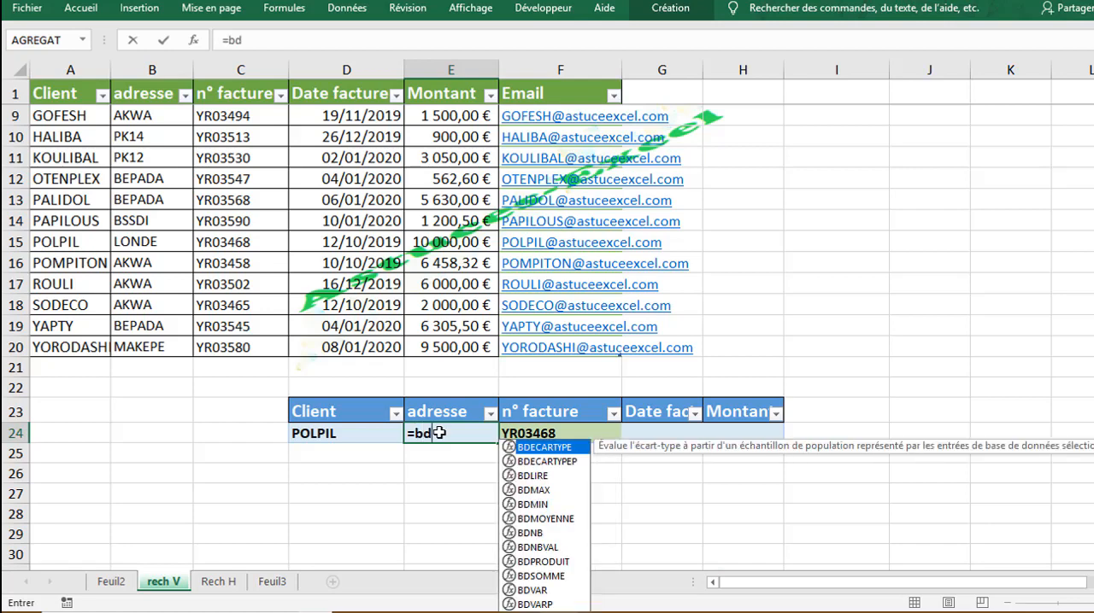
type("li")
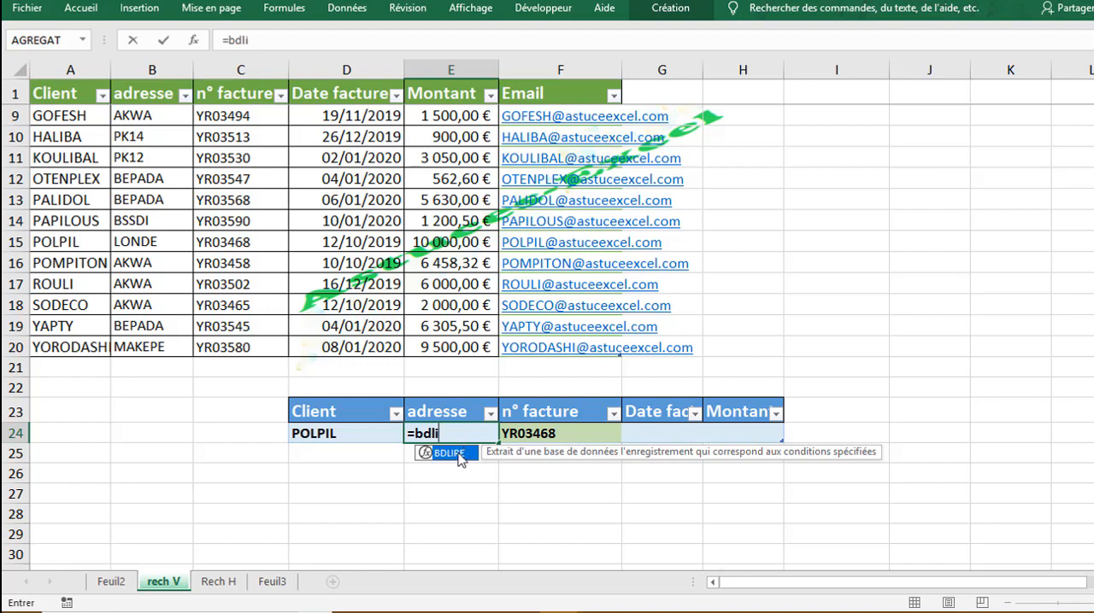
double_click(453, 453)
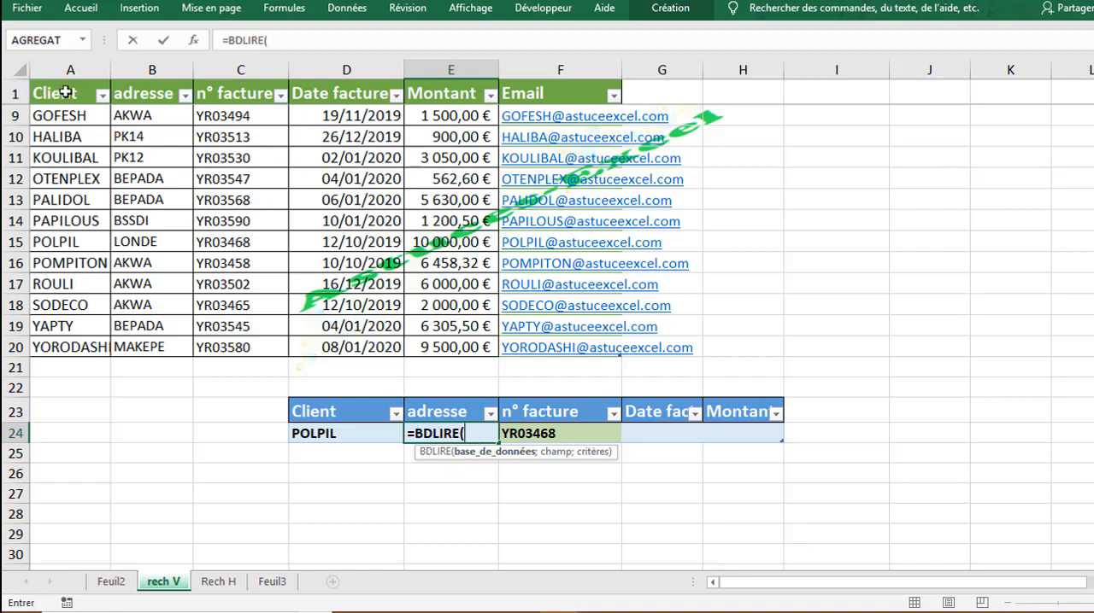
left_click_drag(66, 93, 551, 493)
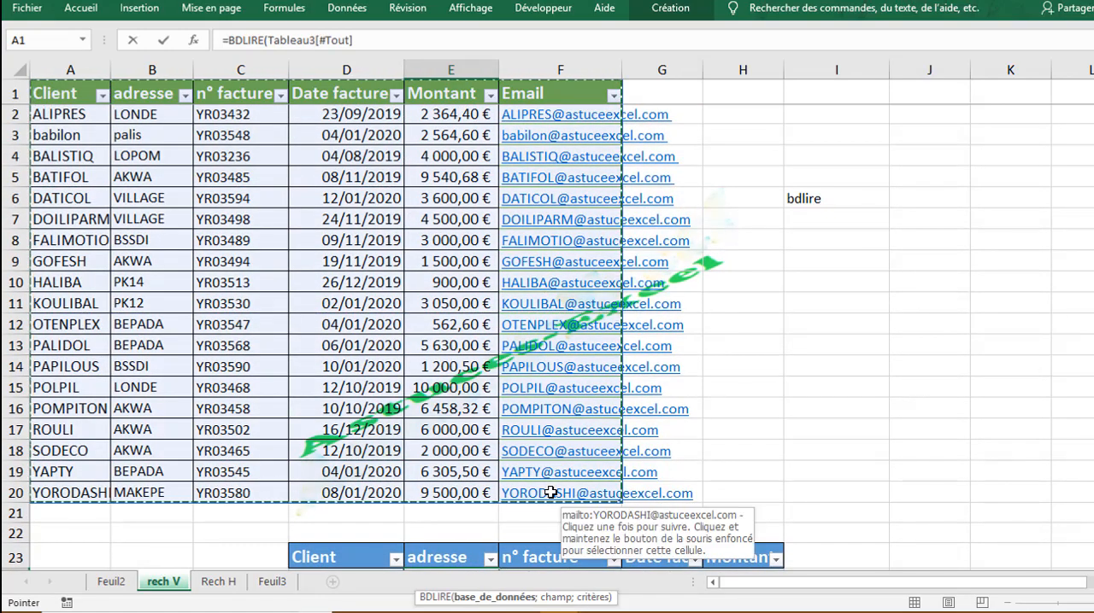
type(";")
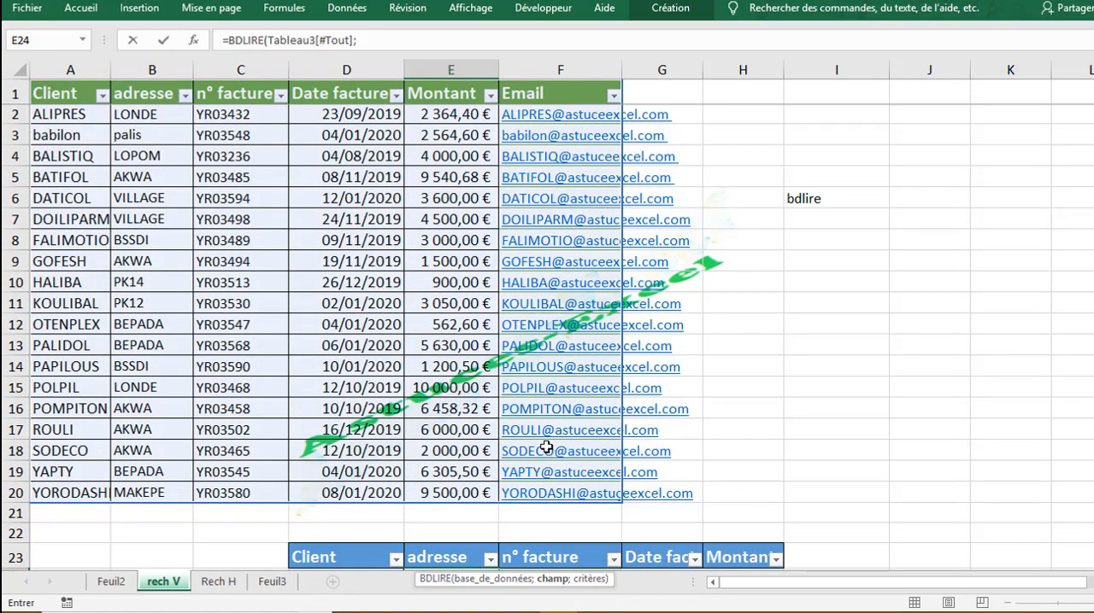
Step: Complete the adresse formula with the green table's adresse header as the field and Tableau1[[#Tout];[n° facture]] as the criteria
left_click(382, 41)
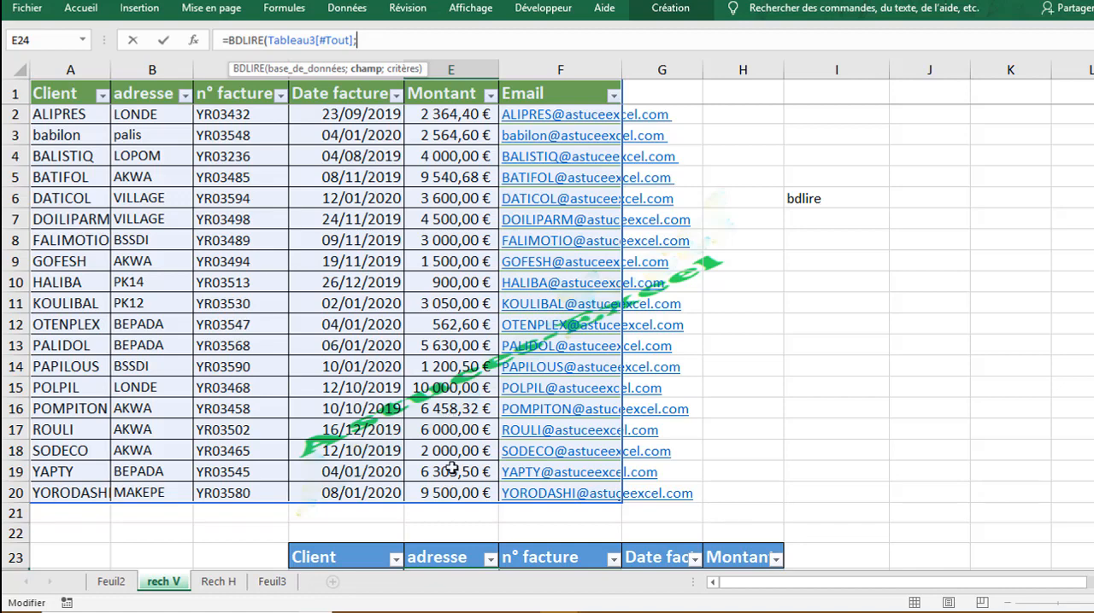
left_click(147, 94)
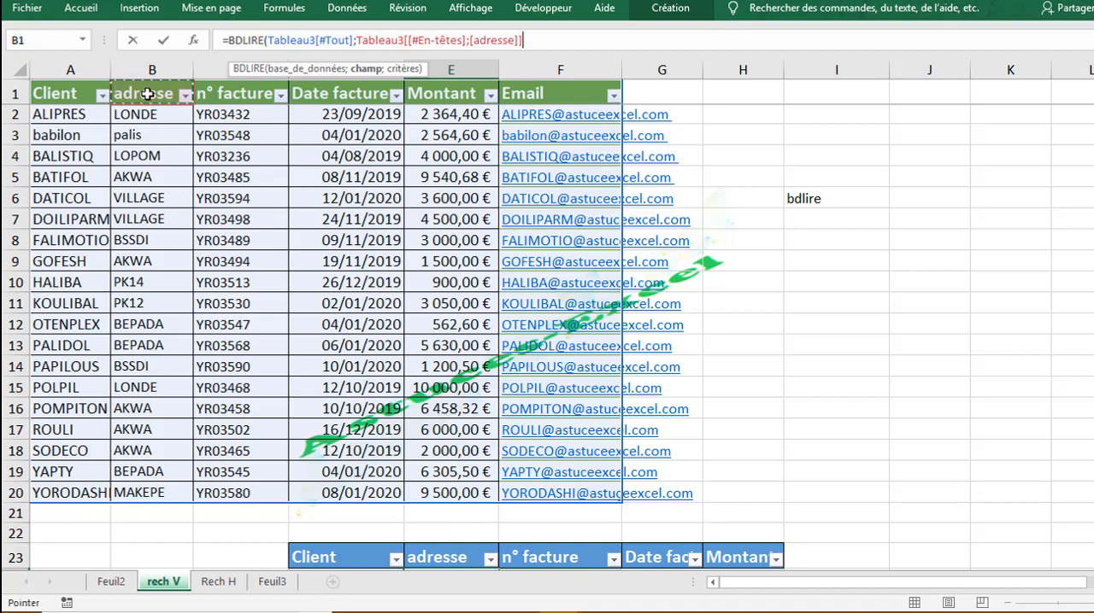
type(";")
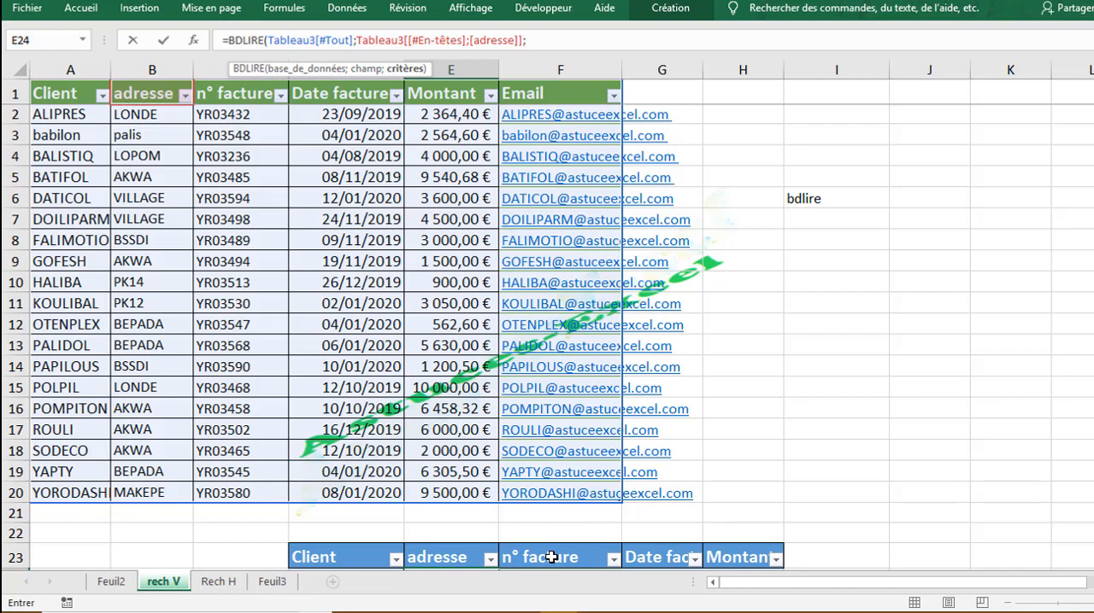
left_click_drag(551, 558, 564, 539)
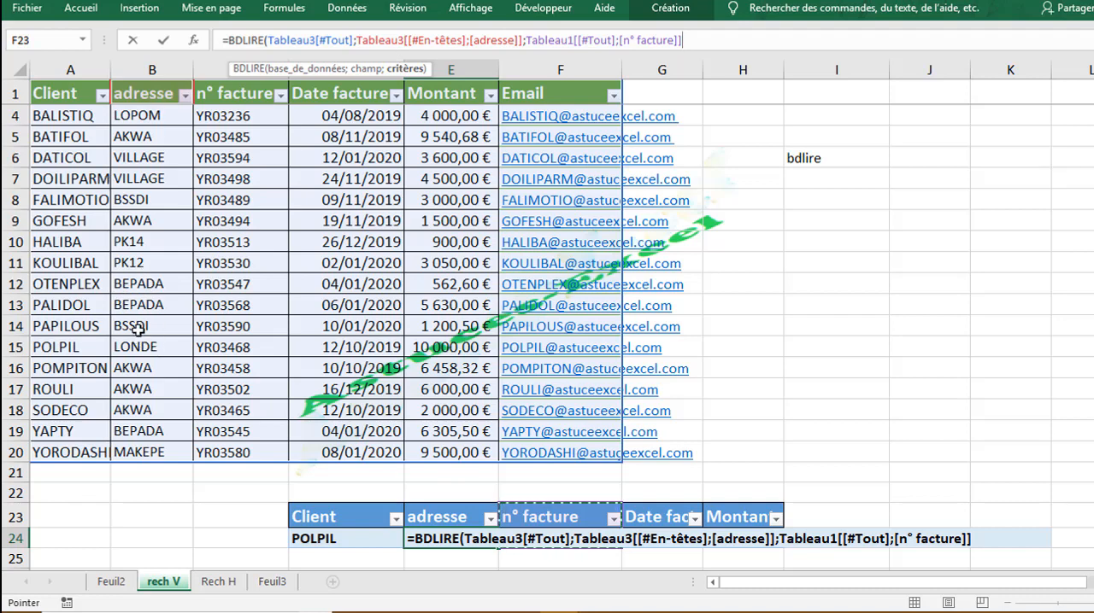
key("Return")
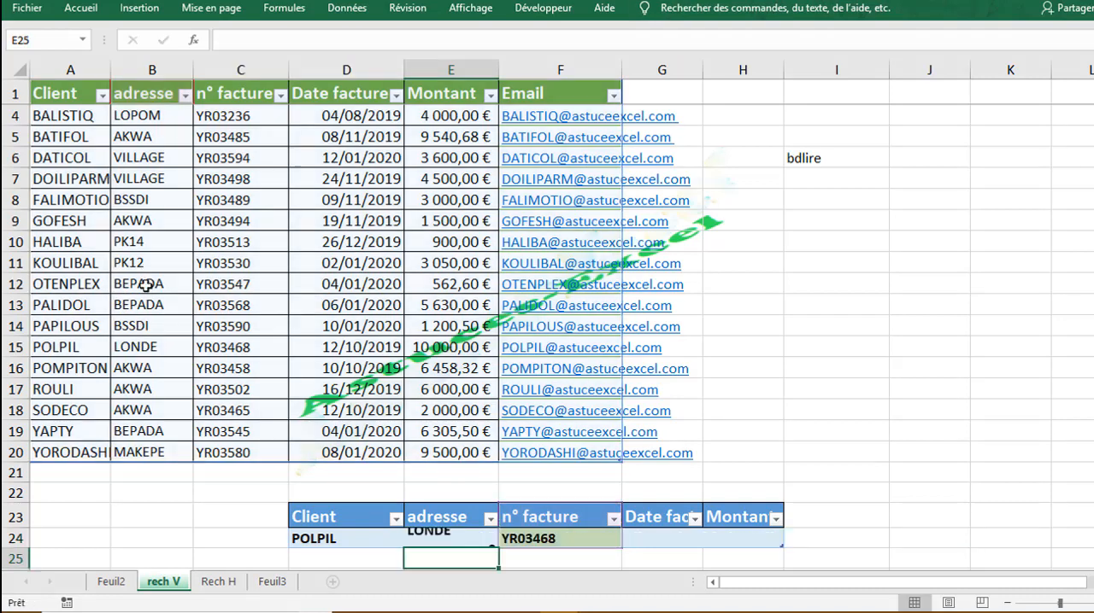
left_click(439, 538)
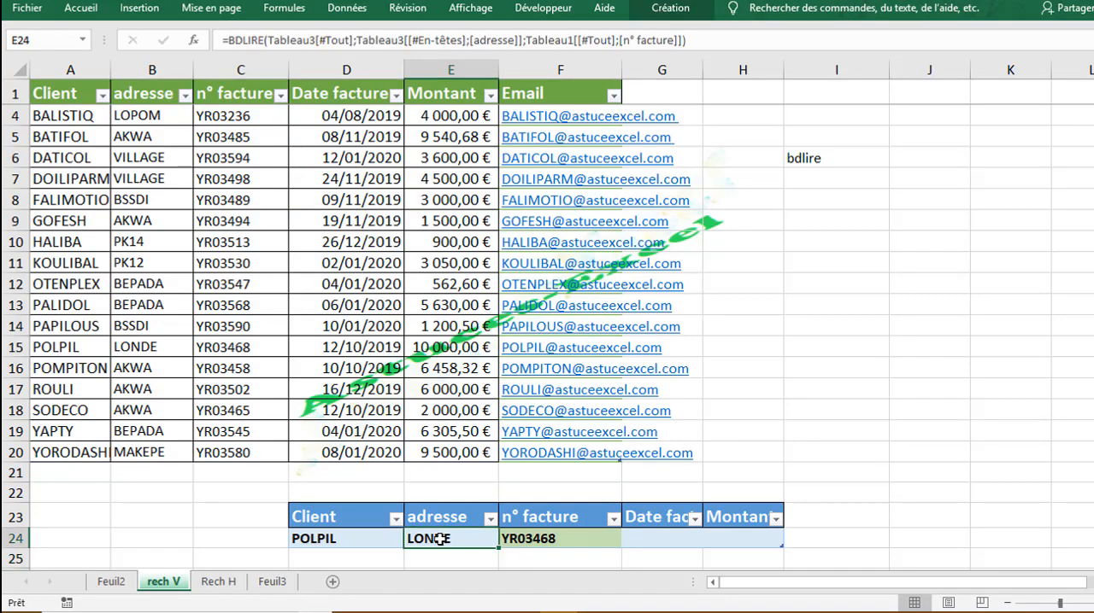
Step: Start a BDLIRE formula in the lookup table's Date facture cell, using Tableau3[#Tout] as the database
left_click(662, 541)
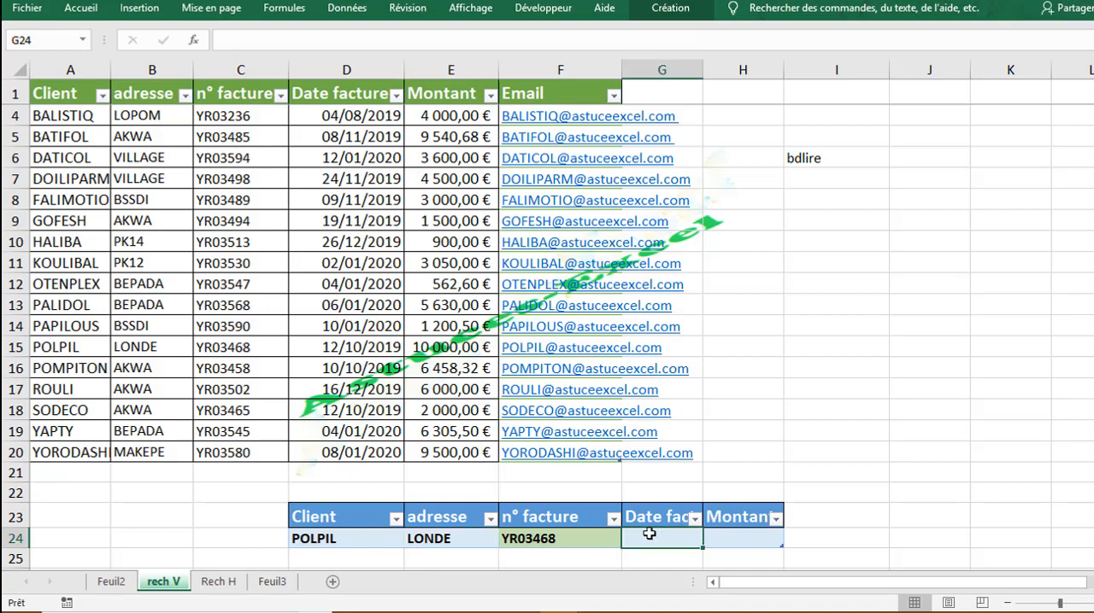
type("=")
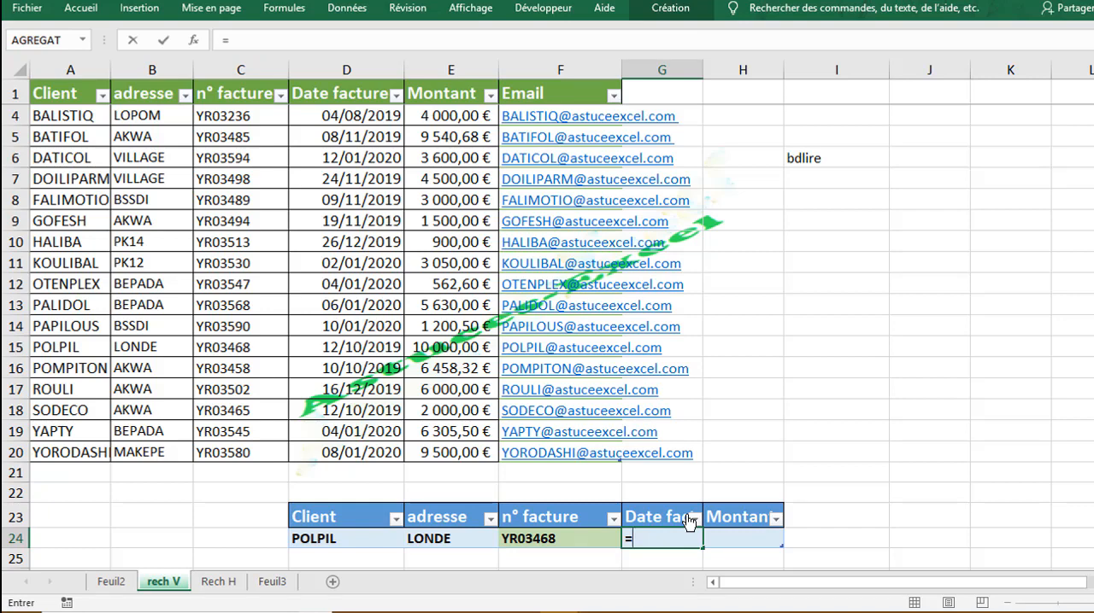
type("bdl")
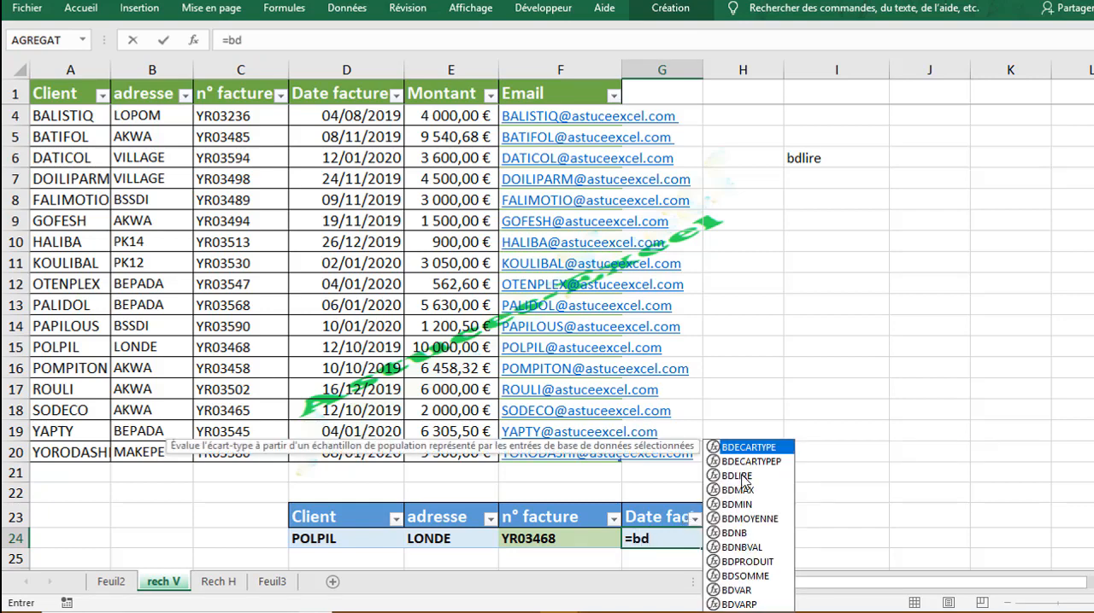
key("Tab")
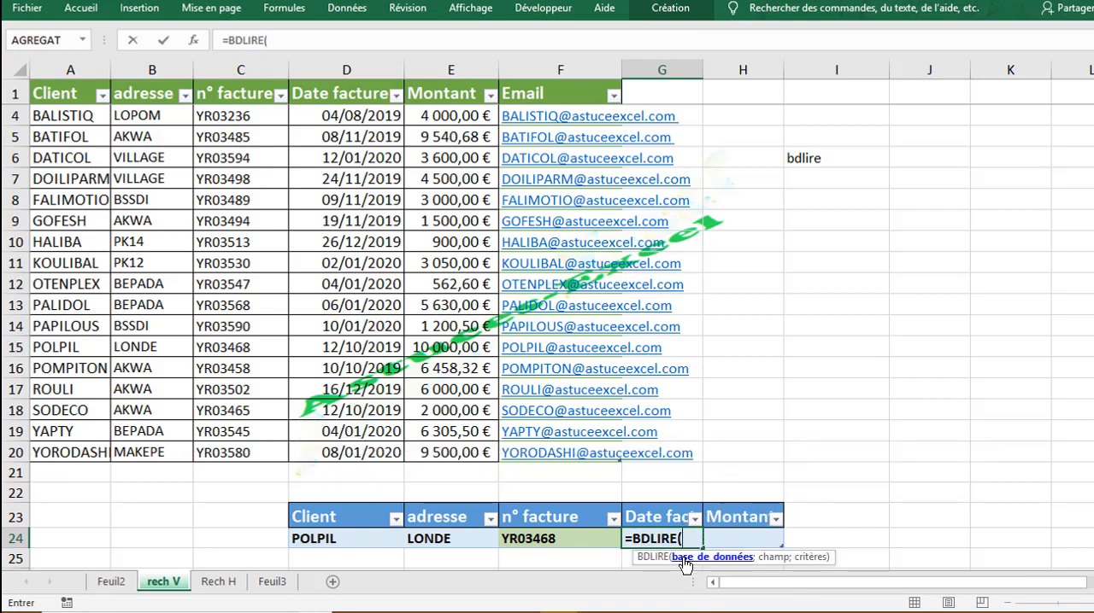
left_click_drag(93, 93, 557, 496)
type(";")
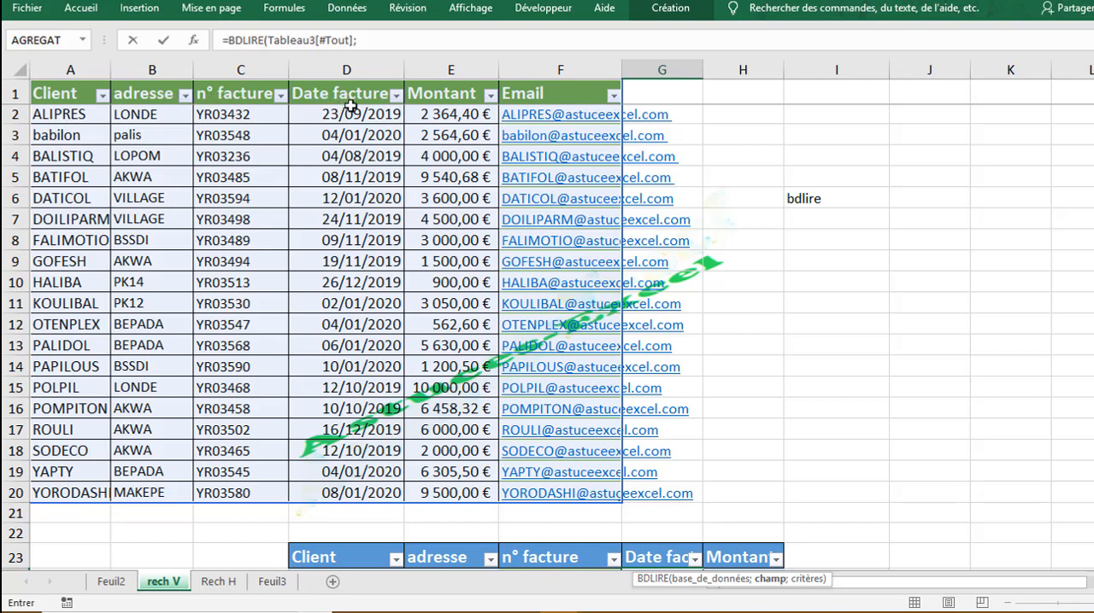
Step: Complete the Date facture formula with column number 4 as the field and Tableau1[[#Tout];[n° facture]] as the criteria
type("4;")
left_click(535, 558)
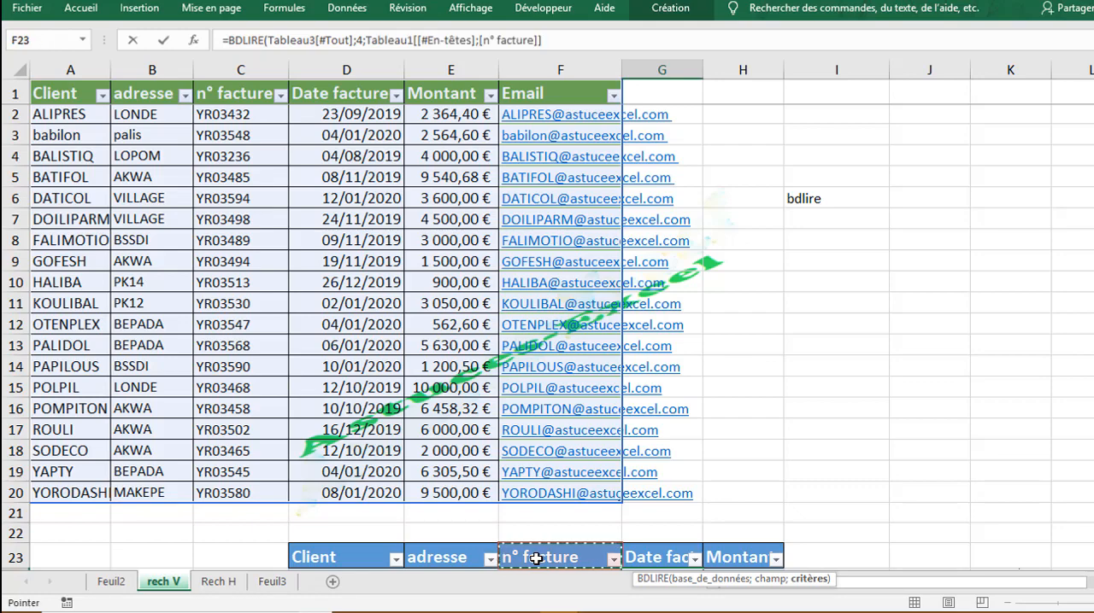
mouse_move(540, 560)
left_mouse_down()
mouse_move(528, 562)
mouse_move(557, 559)
mouse_move(545, 576)
mouse_move(541, 541)
left_mouse_up()
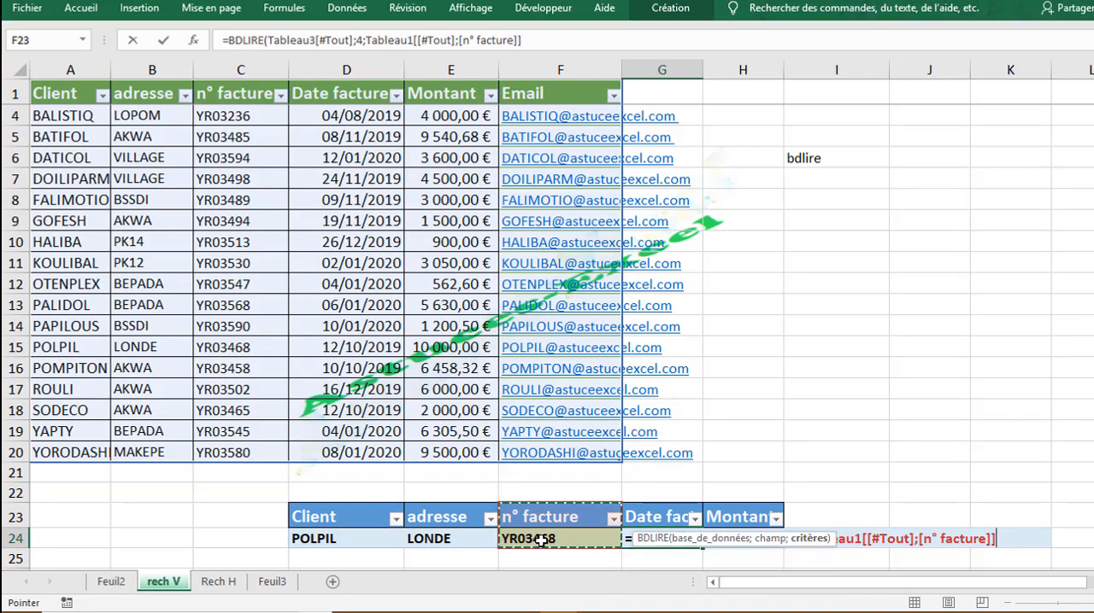
type(")")
key("Return")
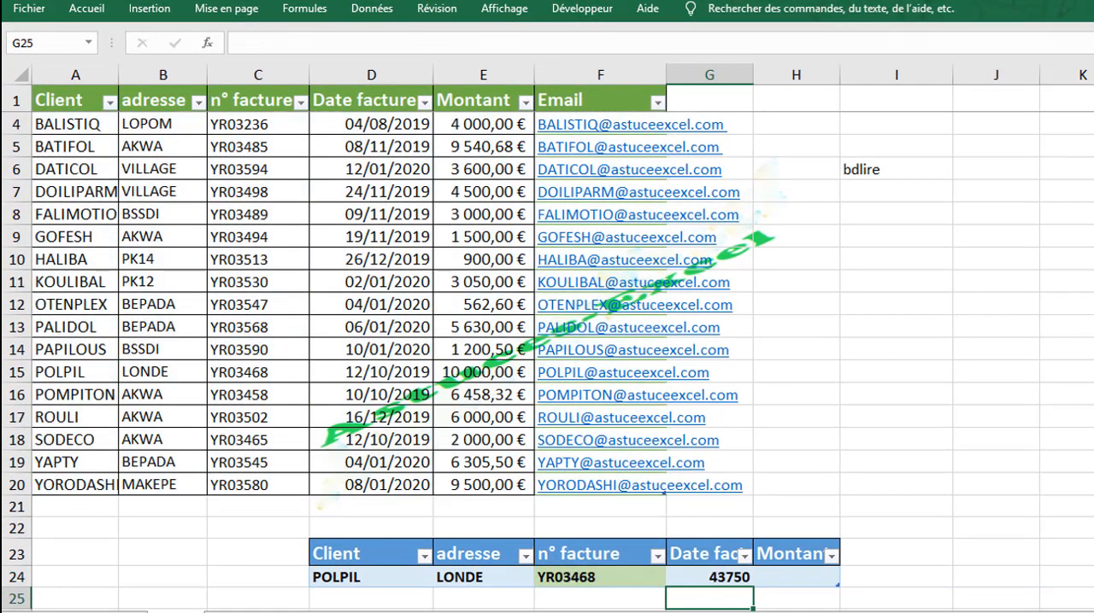
Step: Format the lookup table's Date facture result as a short date (Date courte)
left_click(725, 577)
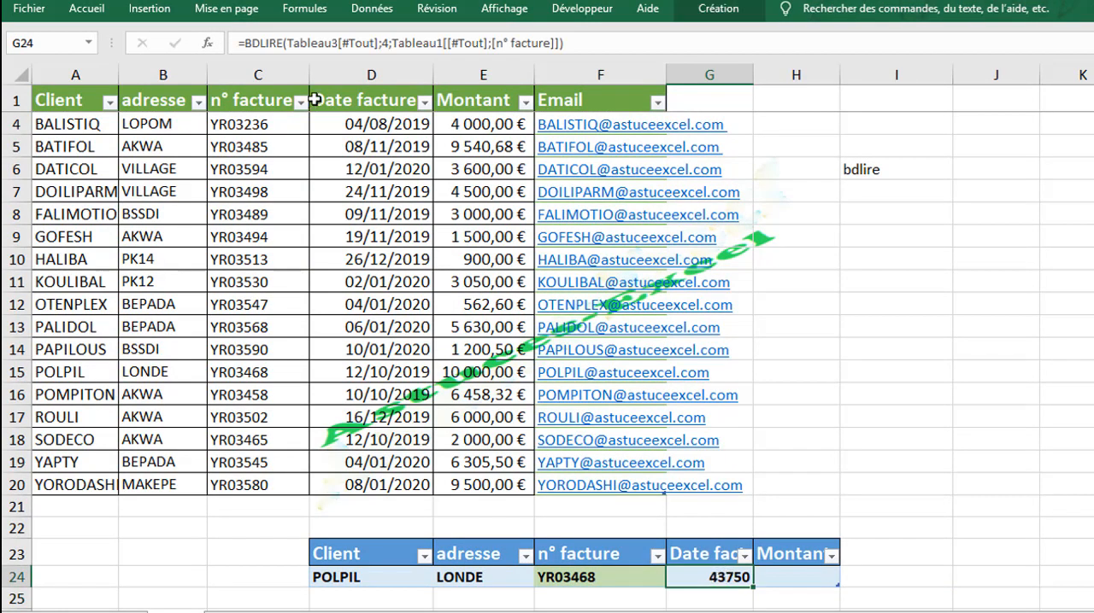
left_click(99, 10)
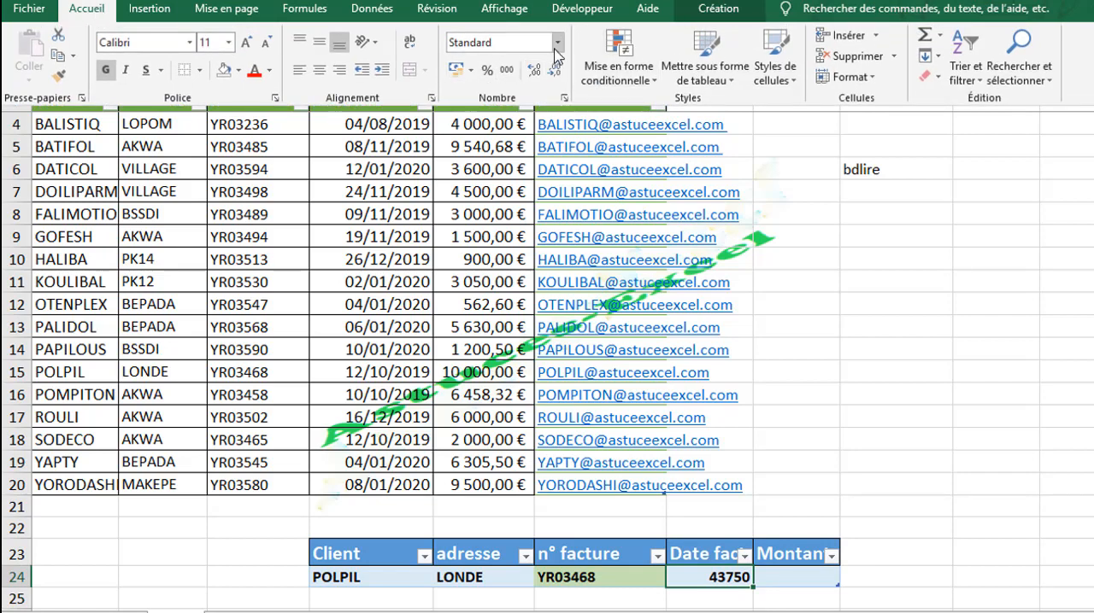
left_click(557, 43)
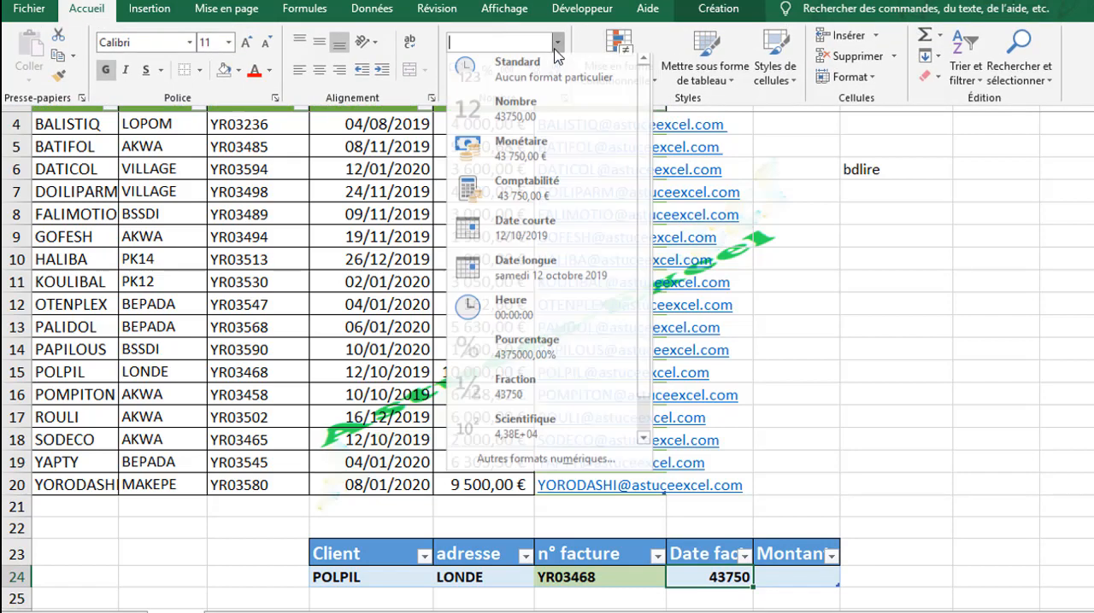
left_click(526, 238)
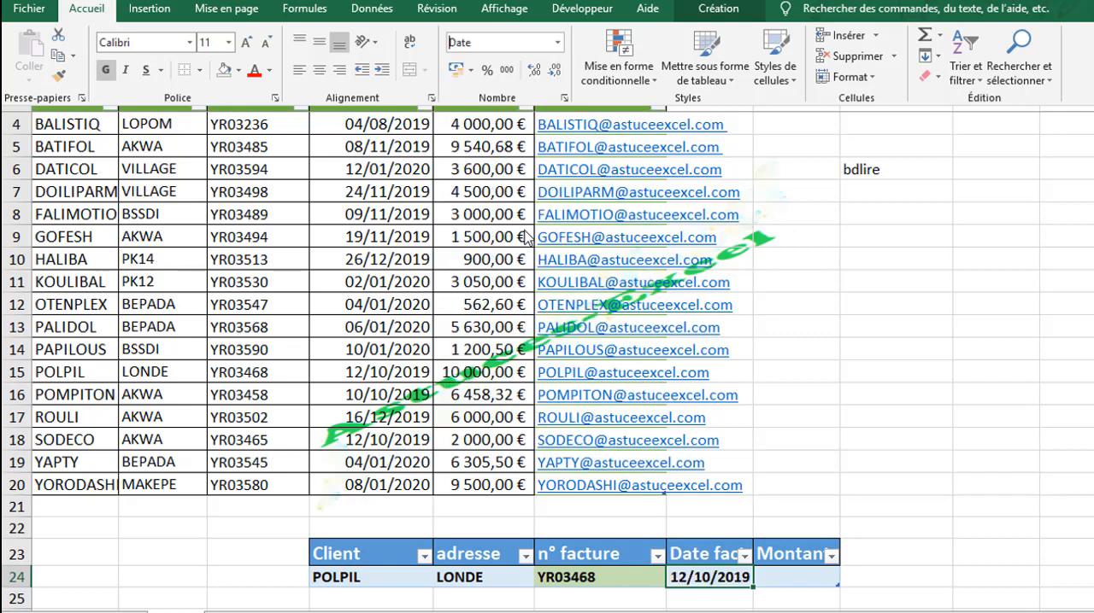
left_click(707, 584)
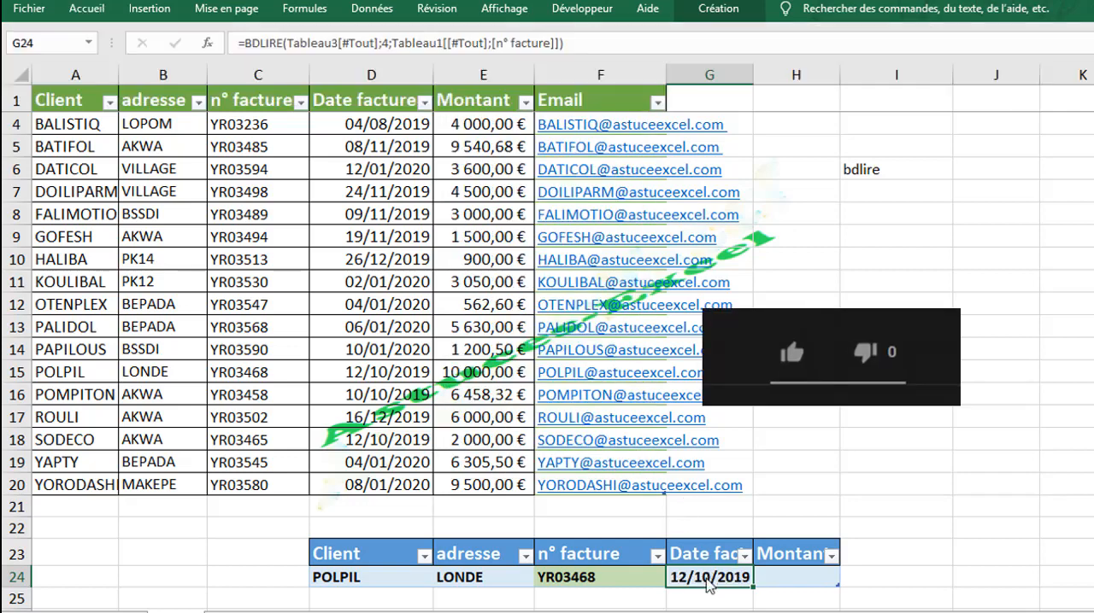
Step: Clear the BDLIRE formula from the lookup table's Client cell and keep that empty cell selected
left_click(785, 579)
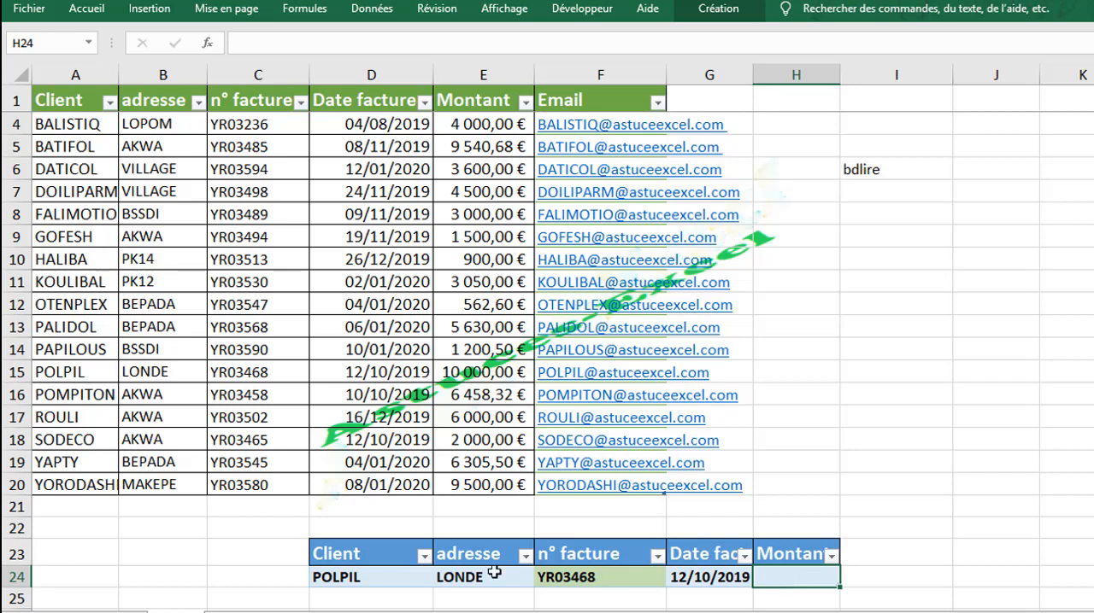
left_click(400, 580)
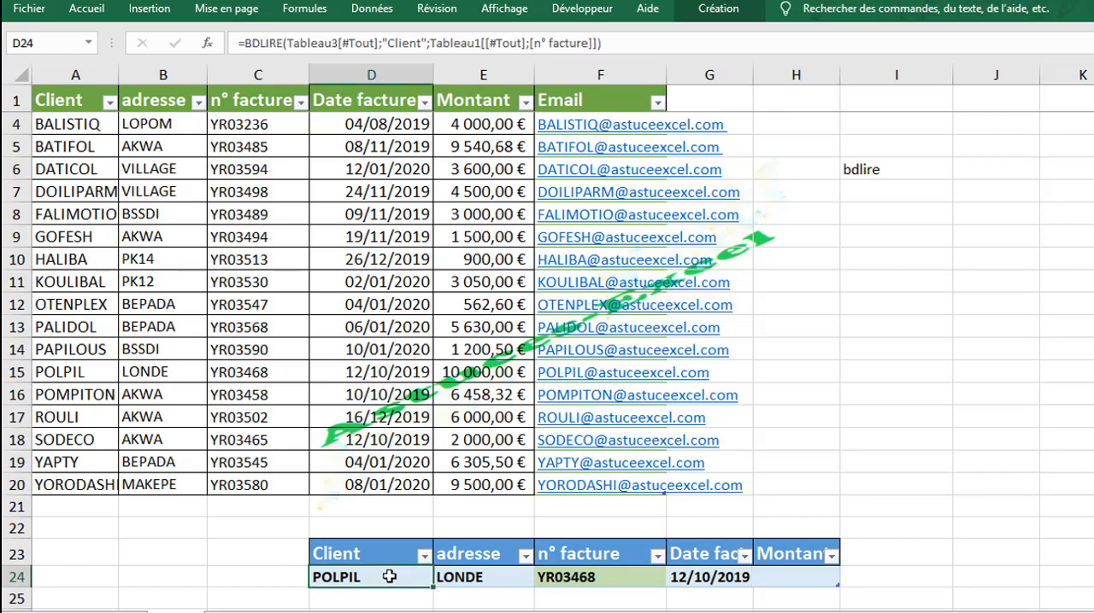
key("Delete")
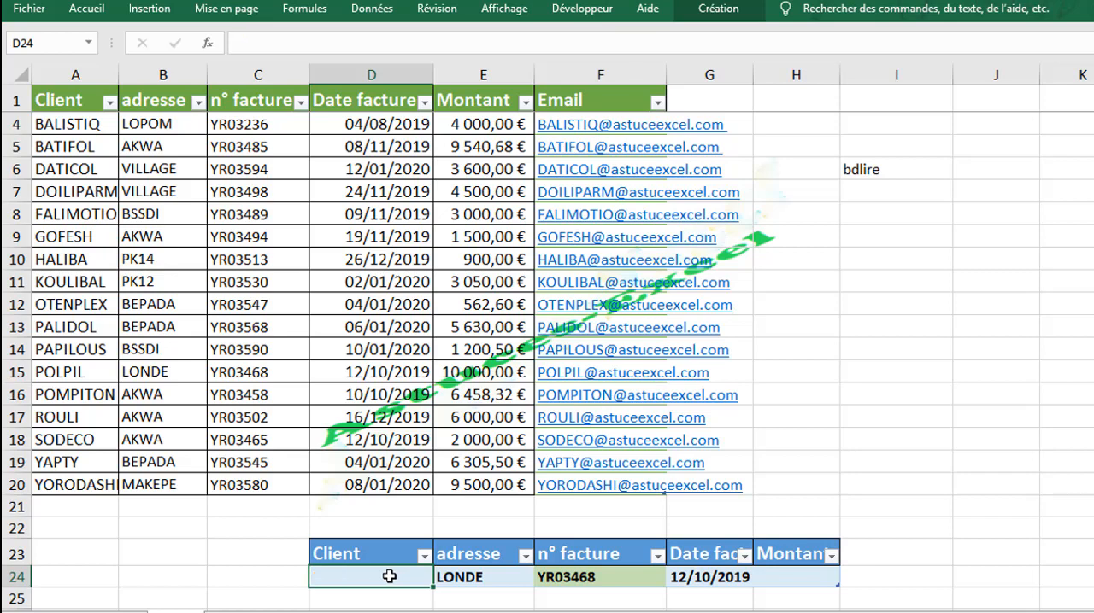
left_click(594, 578)
left_click(368, 581)
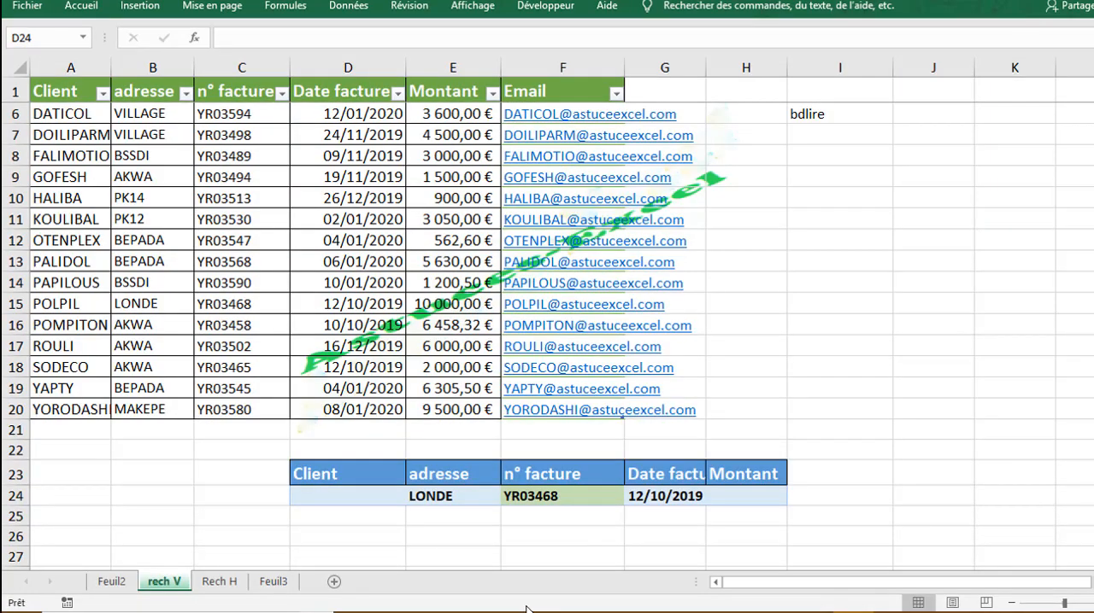
left_click(376, 489)
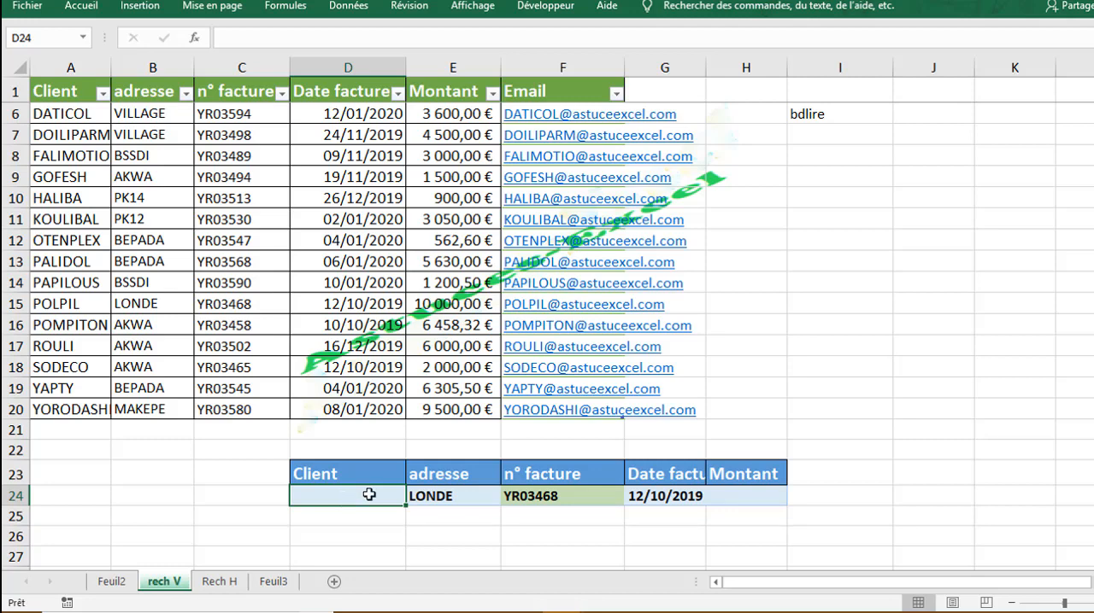
Step: Write the note "rechercheX" in cell I8, below the bdlire note
left_click(844, 160)
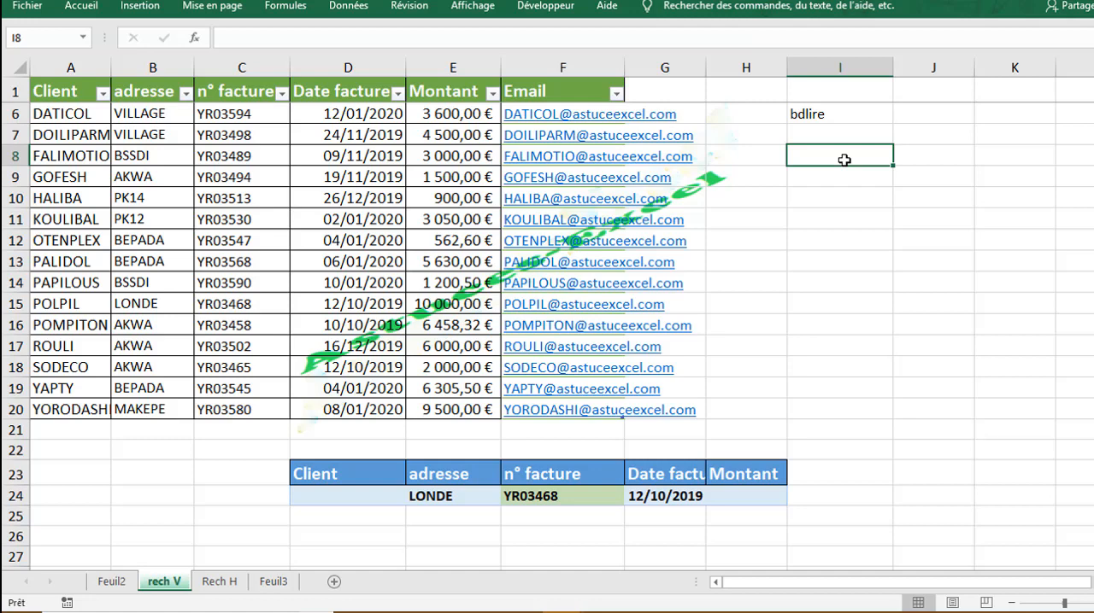
type("recherc")
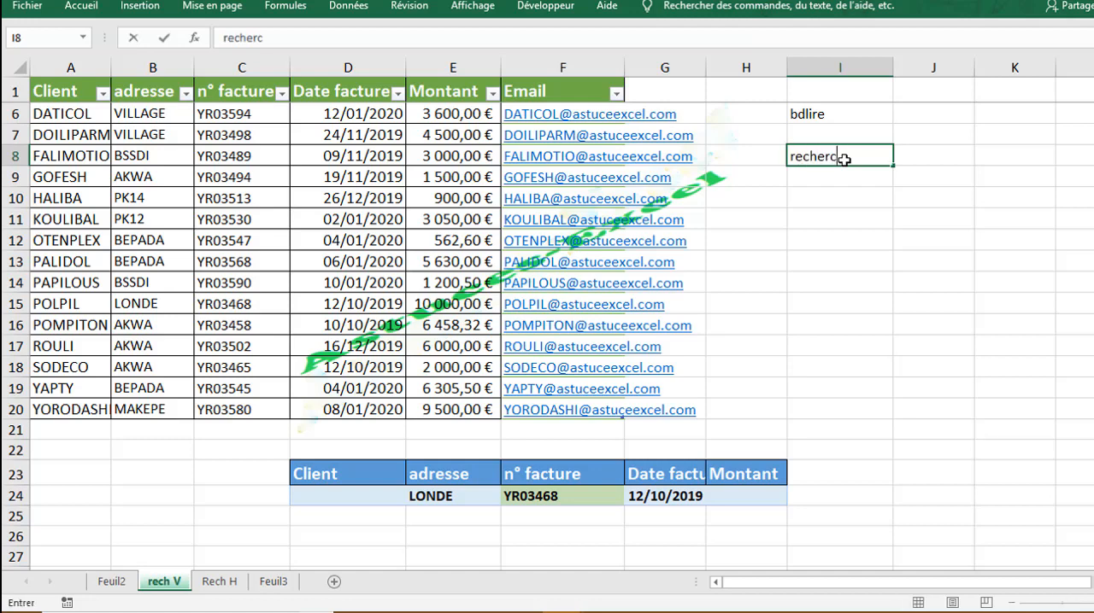
type("heX")
left_click(833, 120)
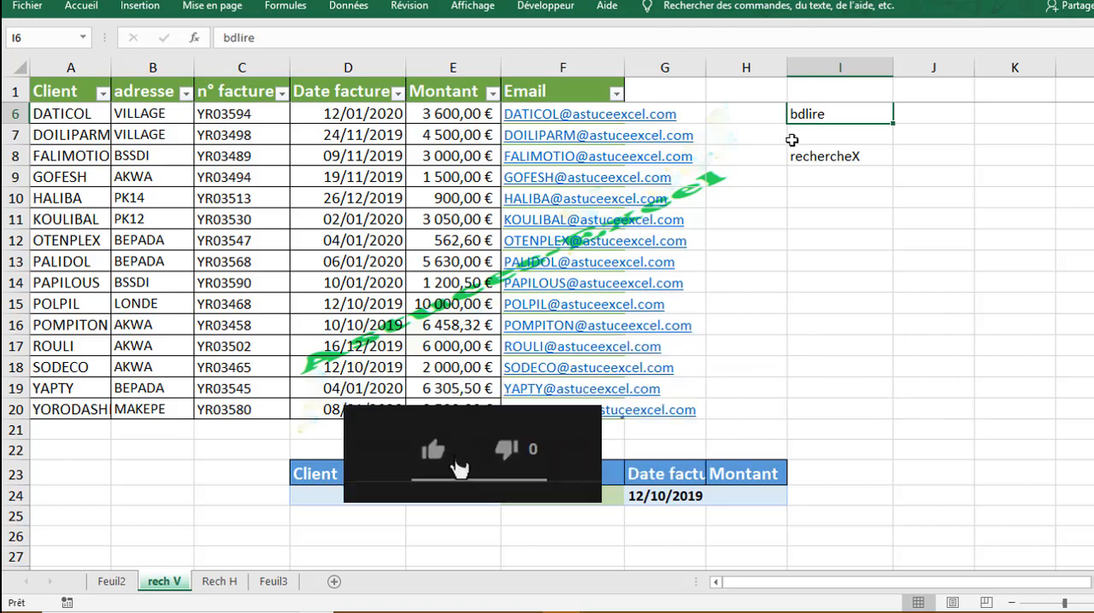
left_click(812, 160)
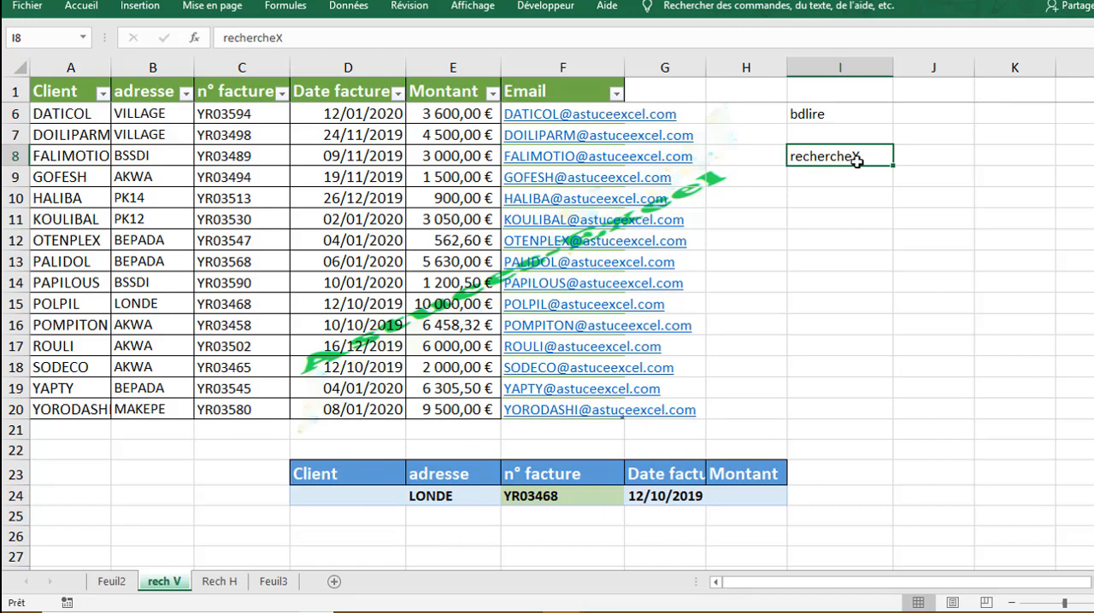
left_click(825, 220)
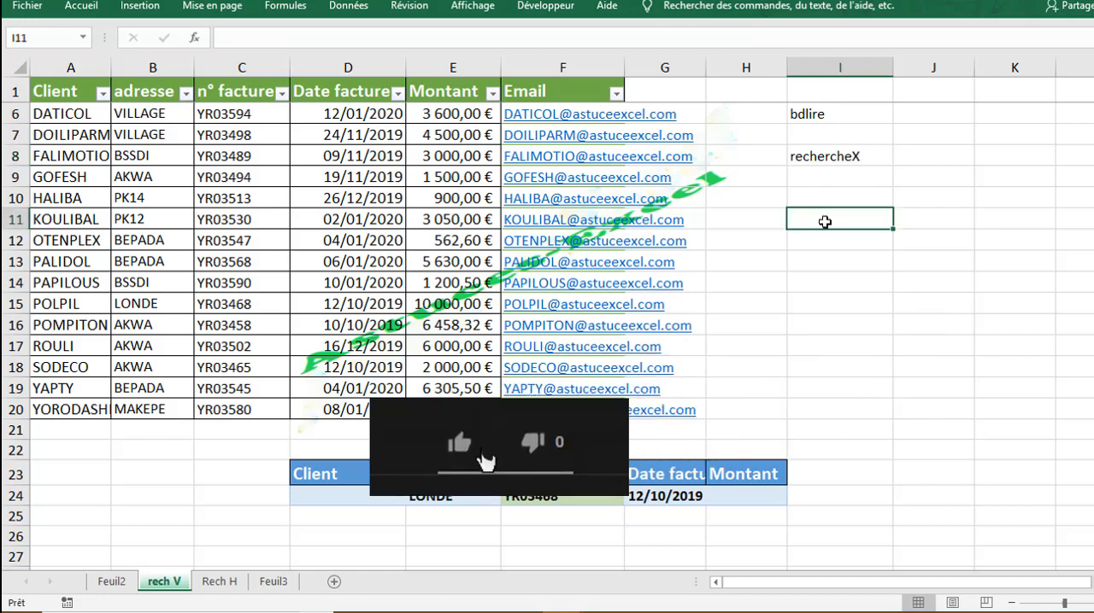